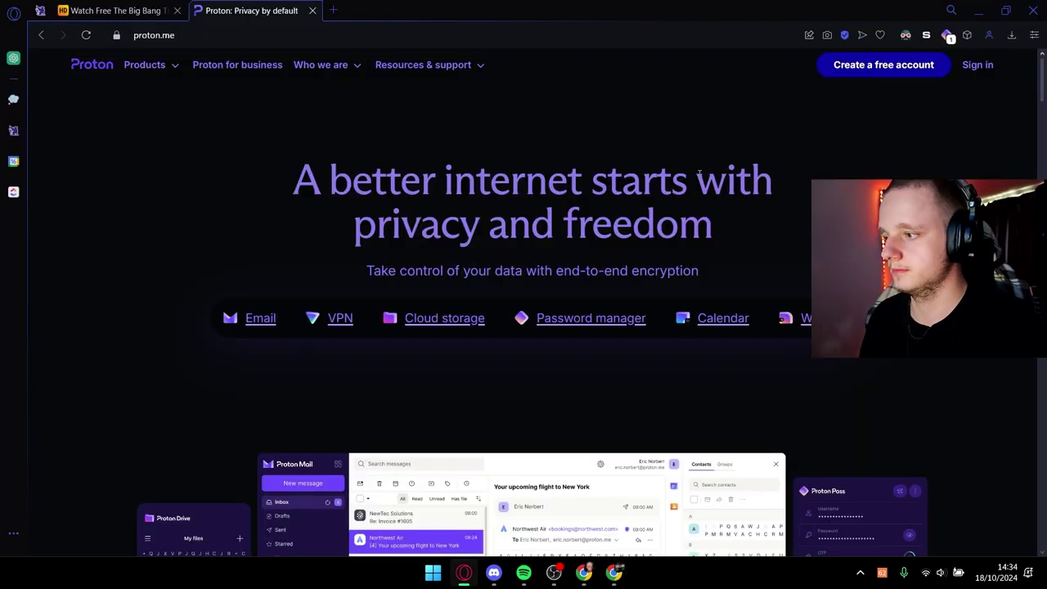
Open the Proton VPN site and look over its money-back guarantee
left_click(338, 321)
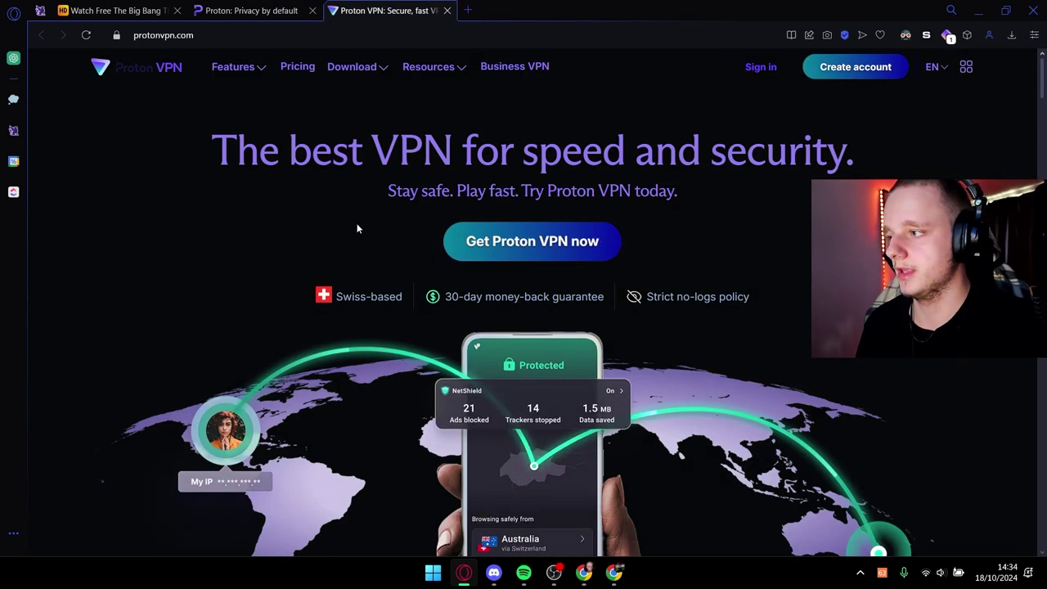
left_click(246, 11)
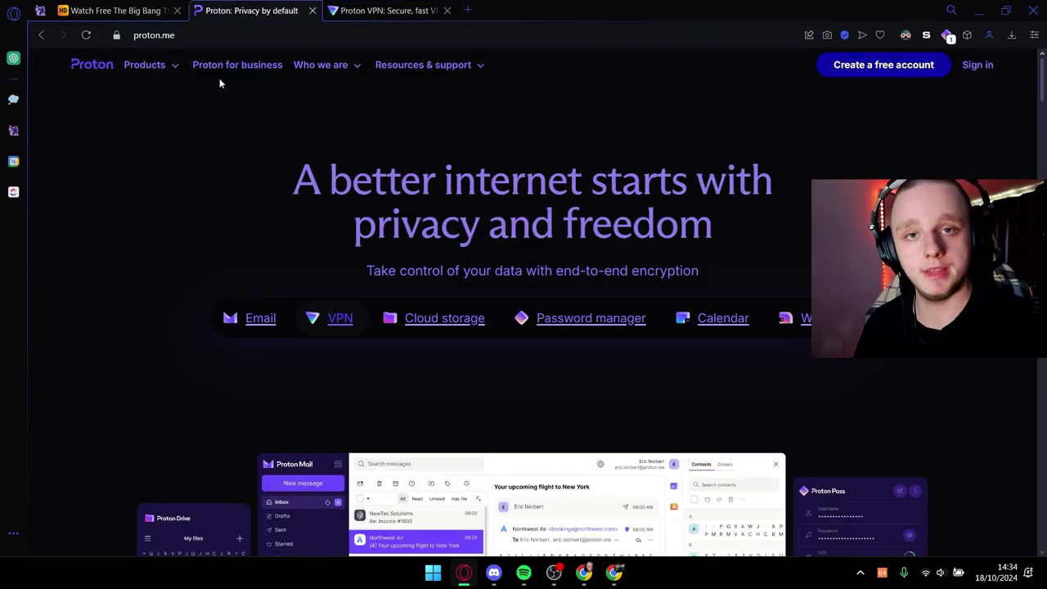
left_click(377, 10)
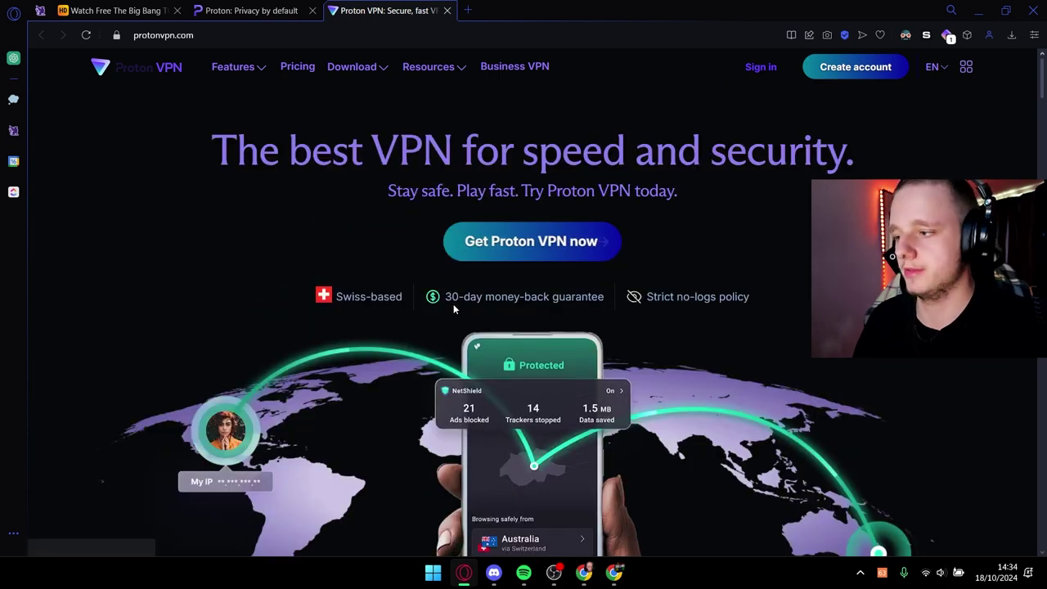
left_click_drag(446, 304, 499, 299)
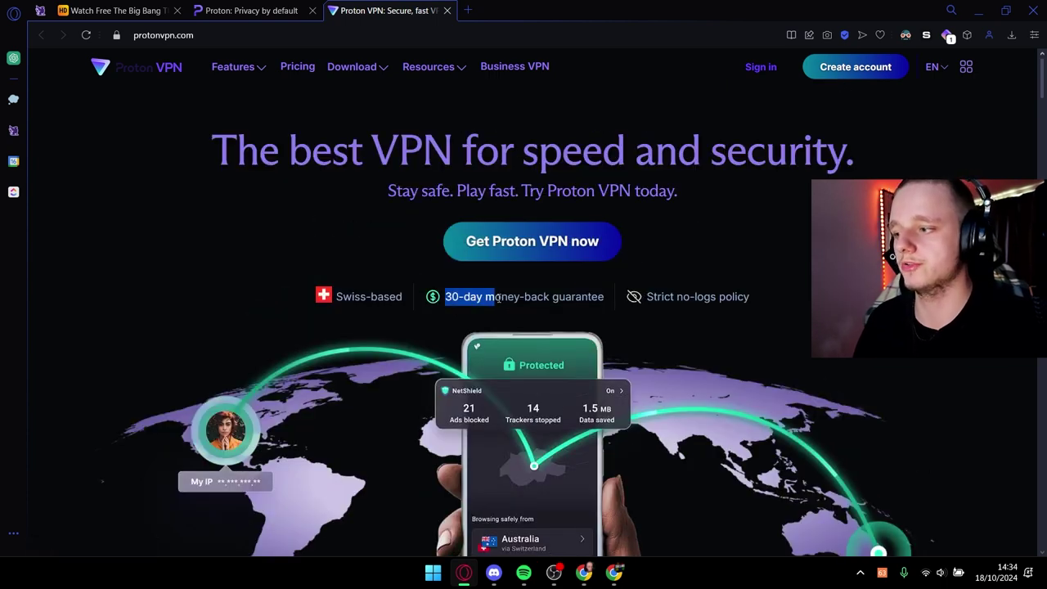
left_click(698, 214)
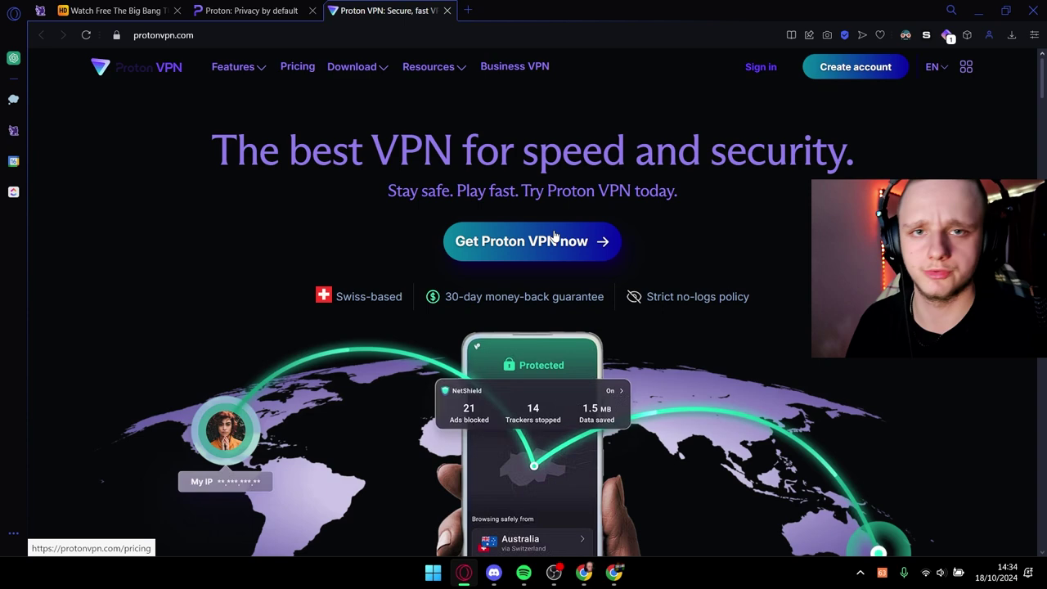
Open the Proton VPN pricing plans and choose the free plan
left_click(511, 255)
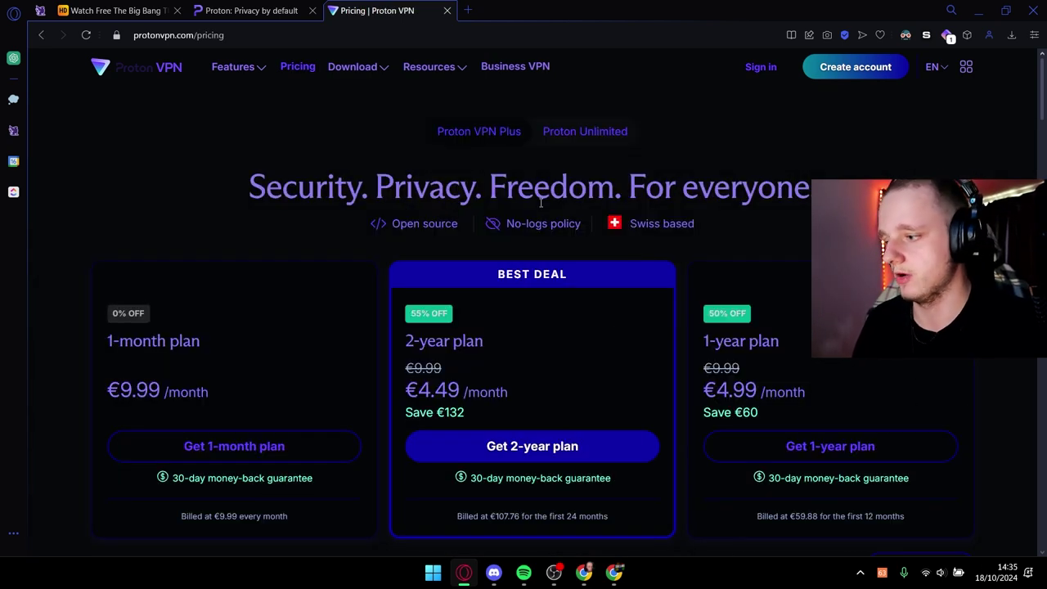
scroll(584, 187, "down", 10)
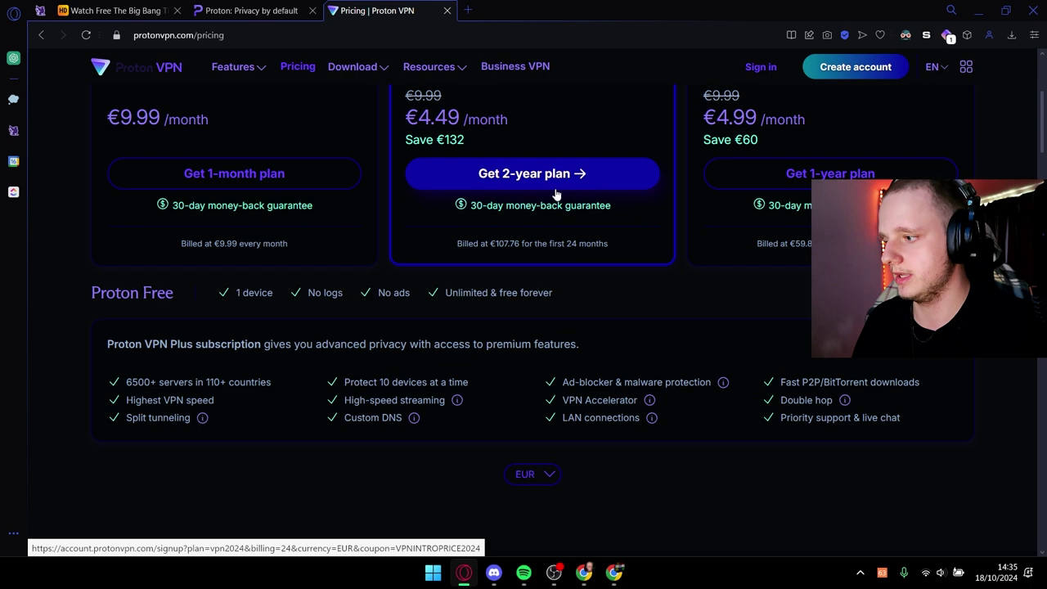
scroll(553, 196, "up", 10)
scroll(734, 193, "down", 3)
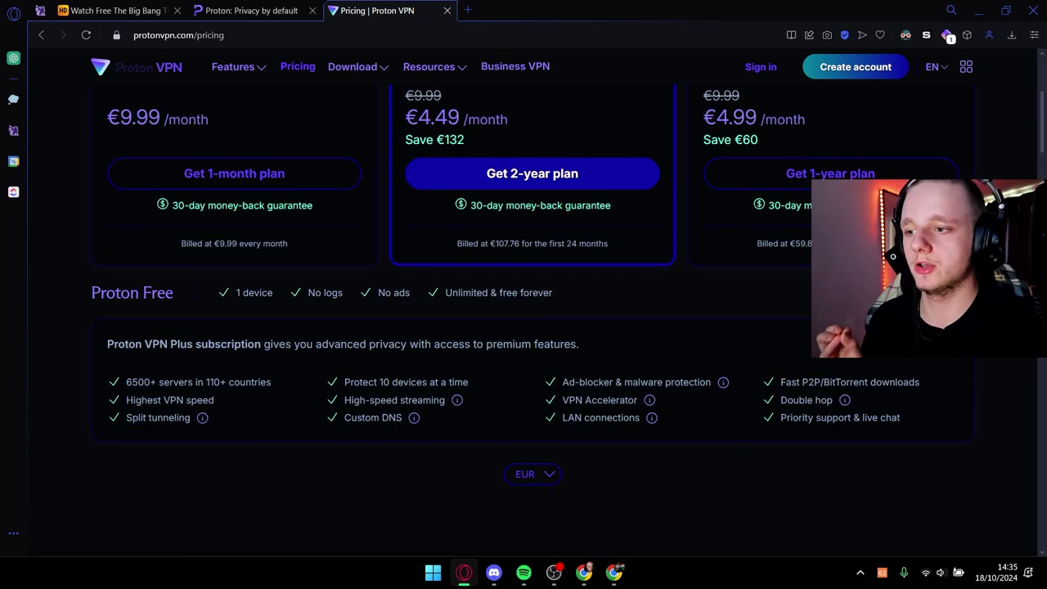
key("super+Left")
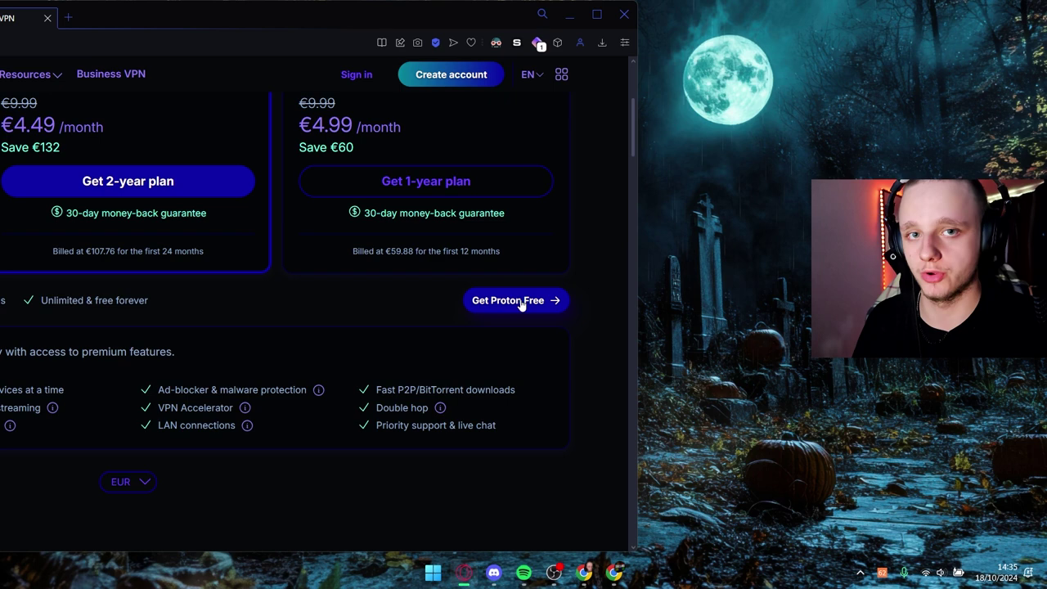
left_click(517, 301)
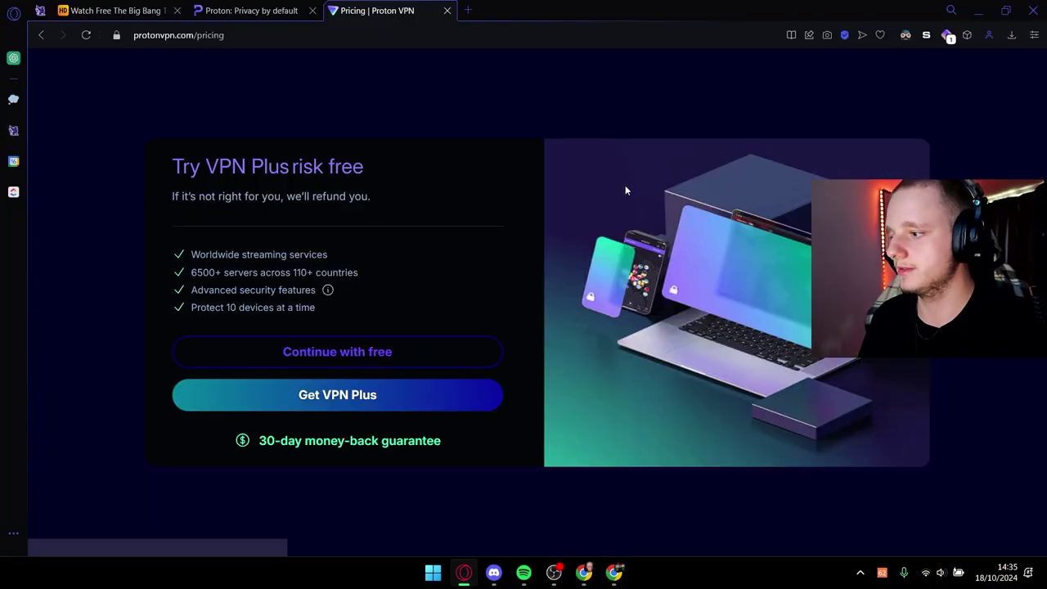
Continue free on Proton VPN, then choose the Proton Free plan on Proton Mail's plans page
left_click(380, 357)
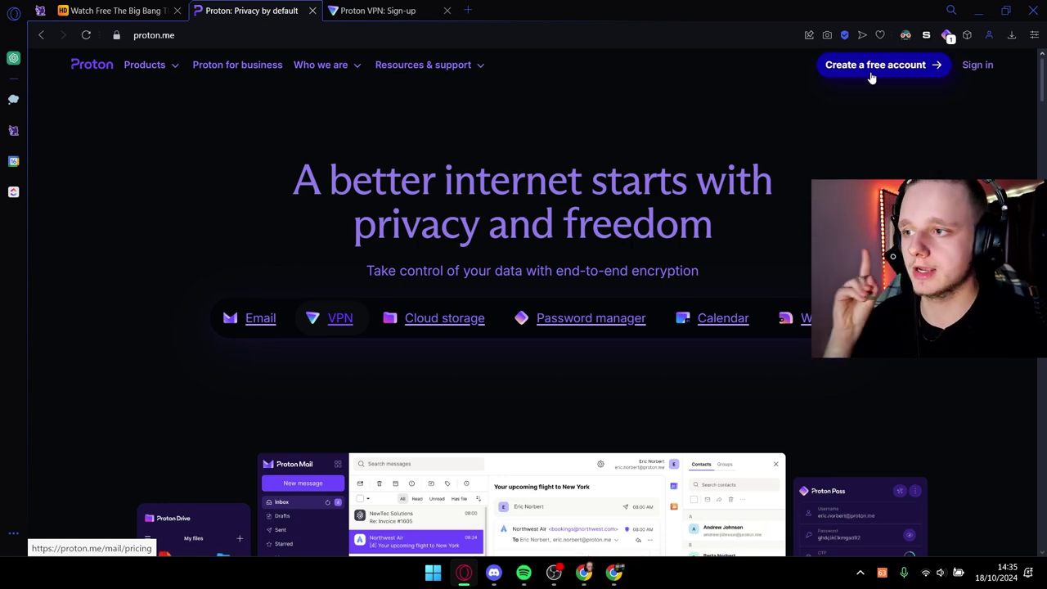
left_click(872, 74)
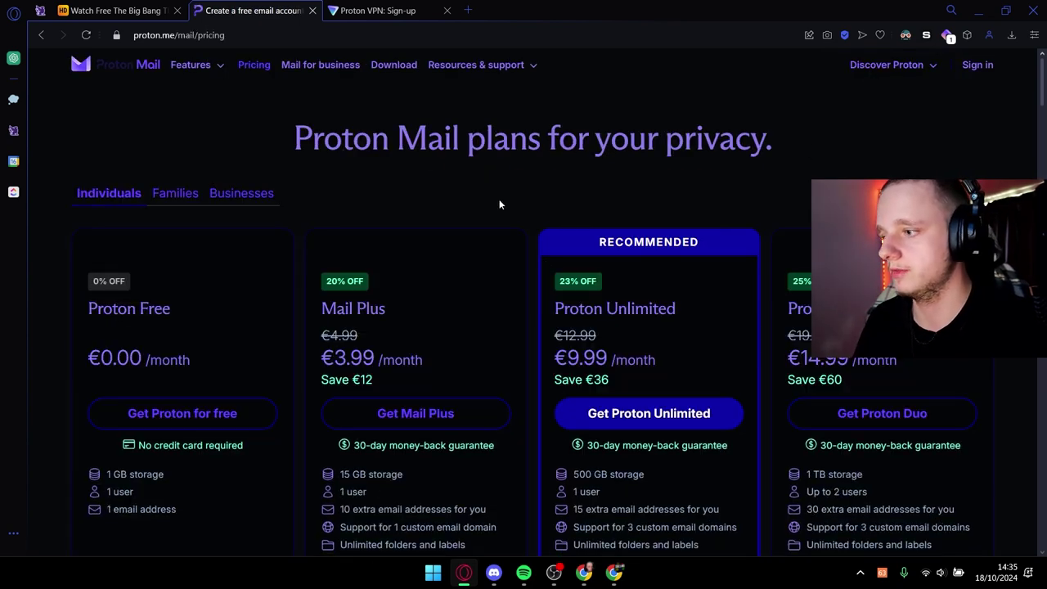
scroll(197, 284, "down", 1)
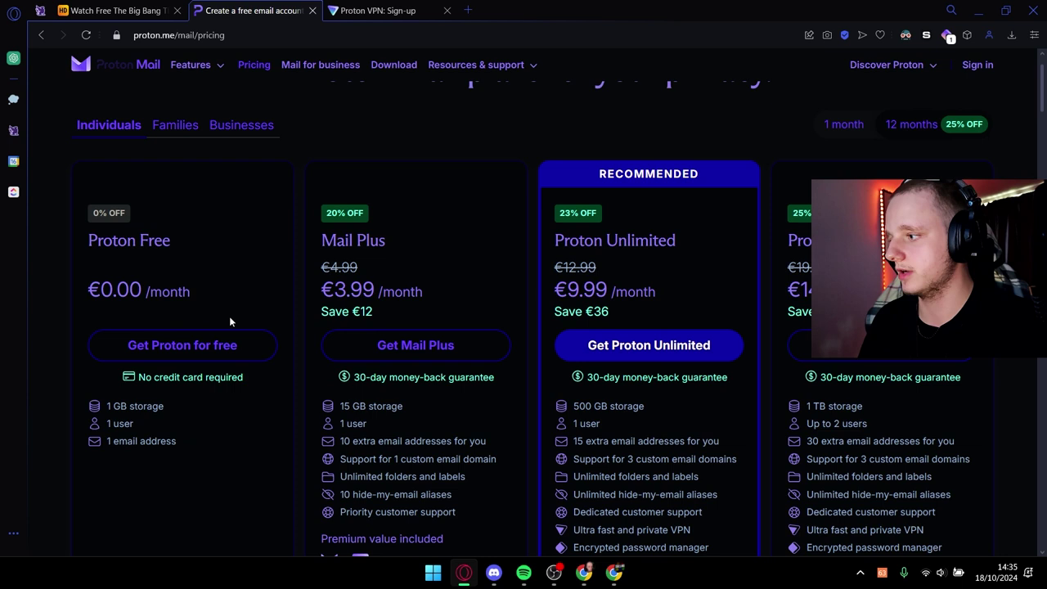
left_click_drag(115, 406, 164, 407)
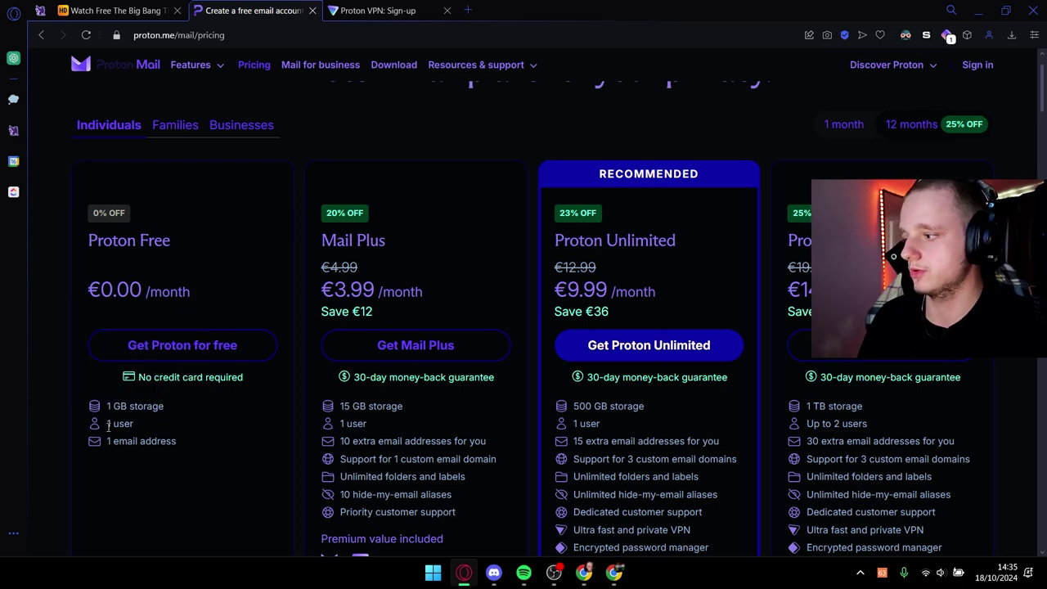
left_click_drag(105, 423, 169, 444)
left_click(169, 444)
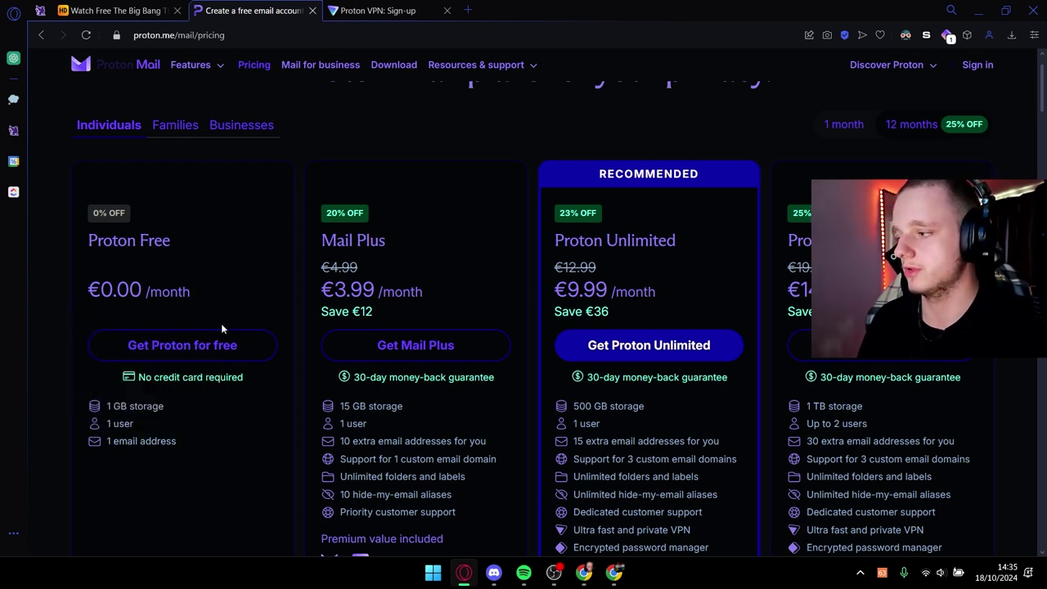
left_click(216, 344)
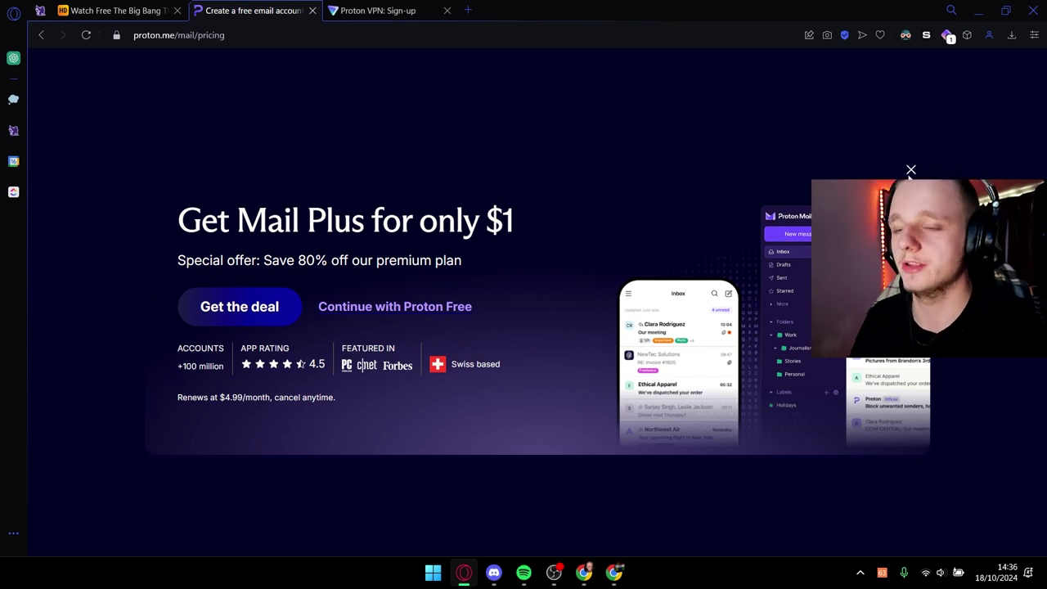
left_click(404, 311)
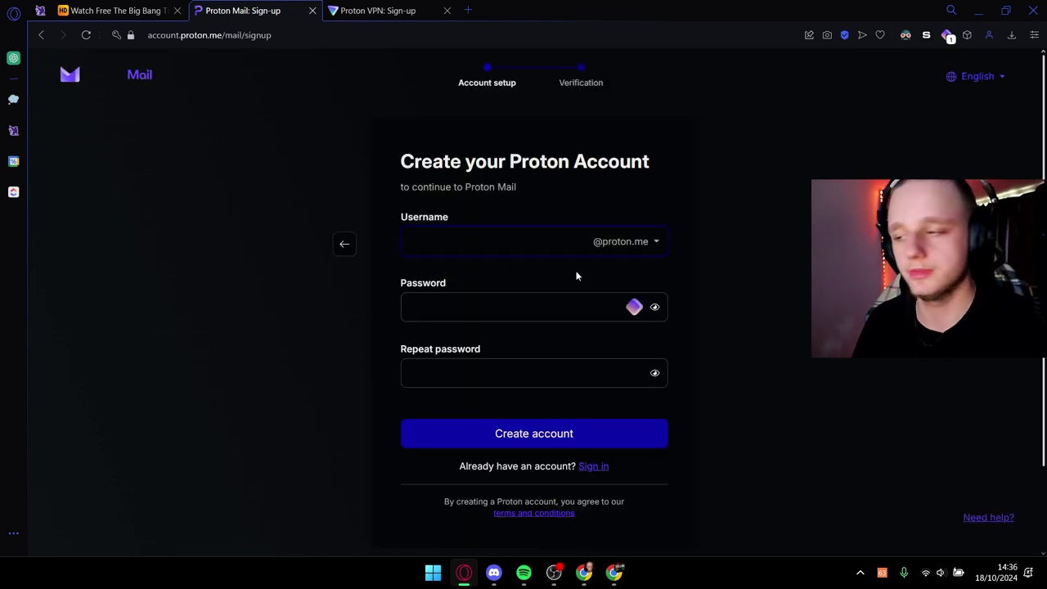
left_click(636, 249)
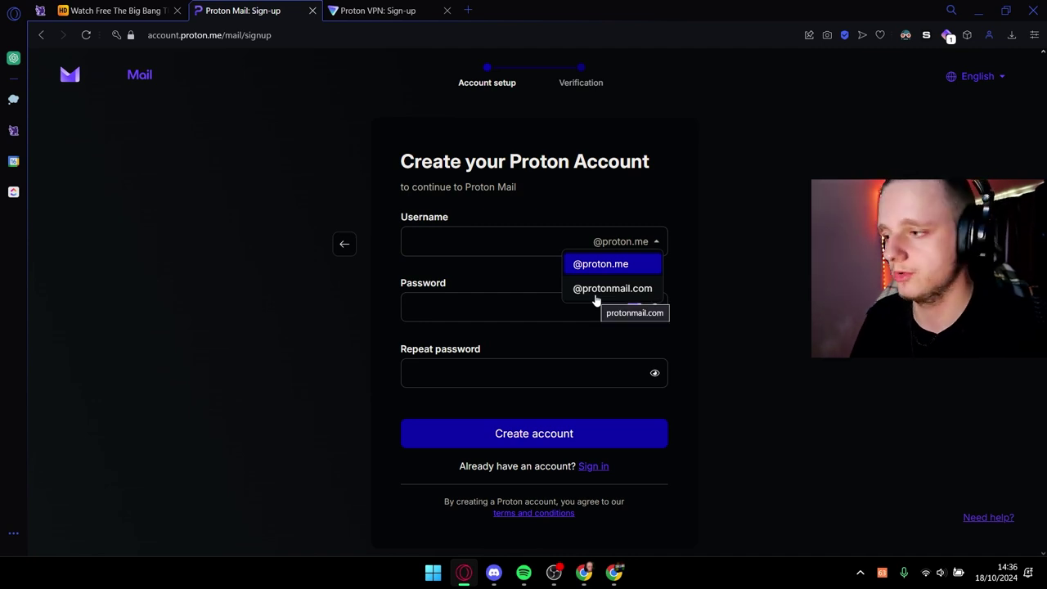
left_click(618, 290)
type("jgaog")
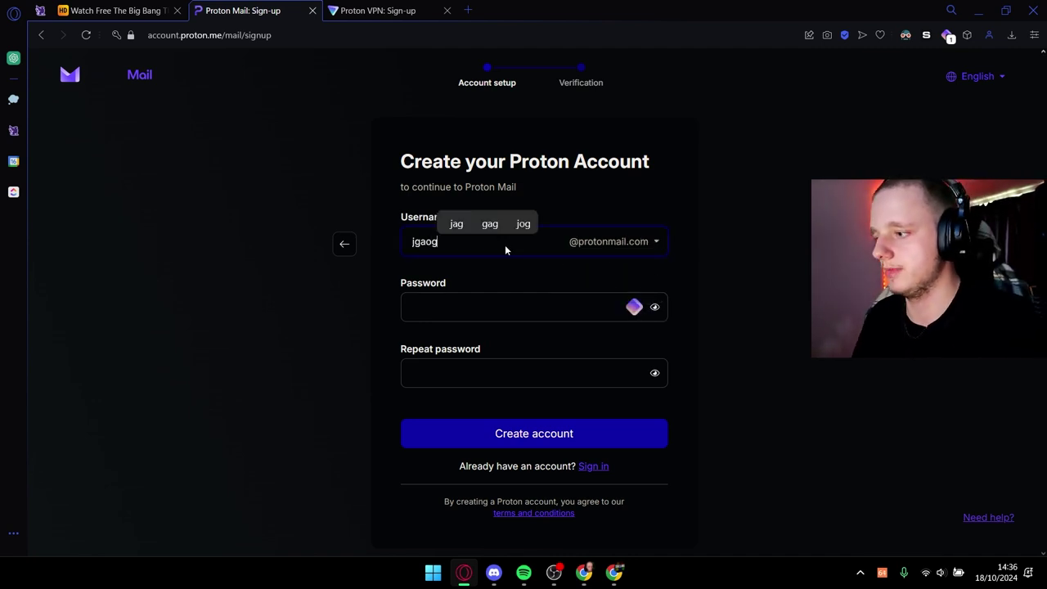
key("Tab")
Dismiss the password suggestion and close the Proton Mail sign-up tab, keeping Proton VPN sign-up
left_click(785, 401)
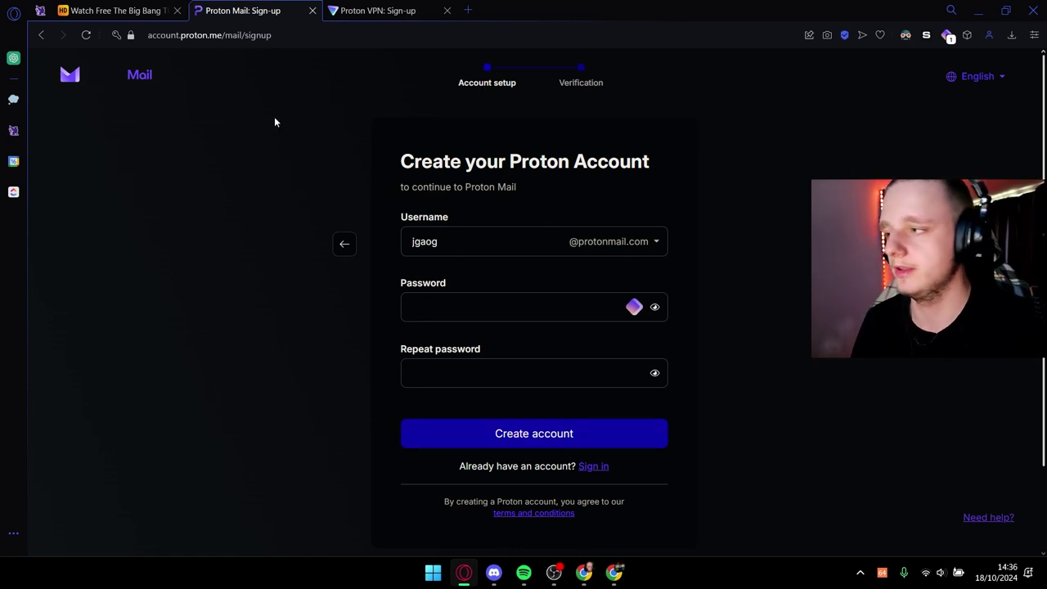
left_click(372, 10)
left_click(312, 11)
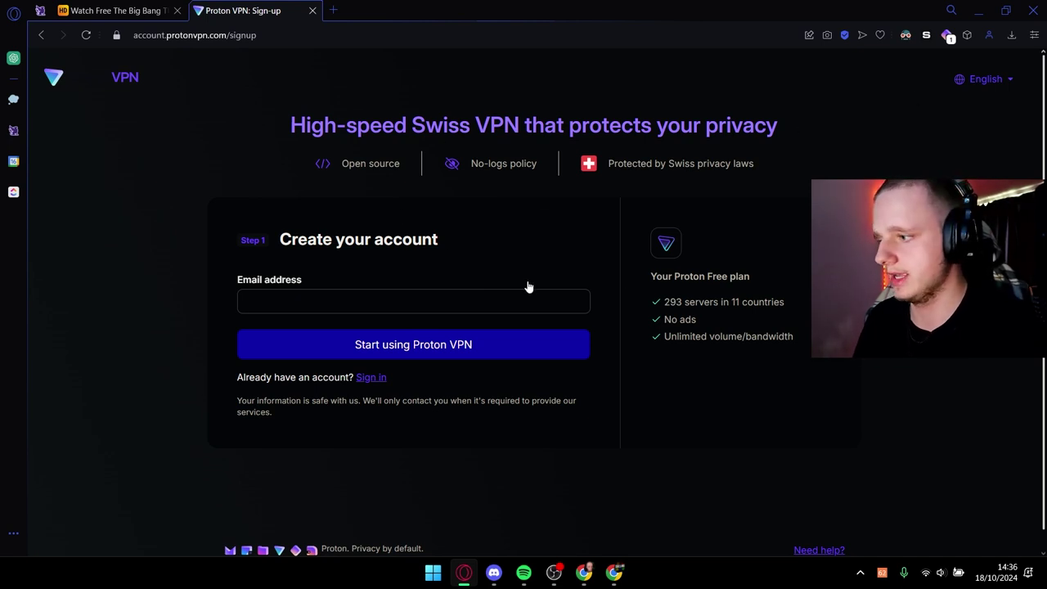
Switch from the sign-up form to the Proton VPN sign-in page
scroll(496, 296, "down", 1)
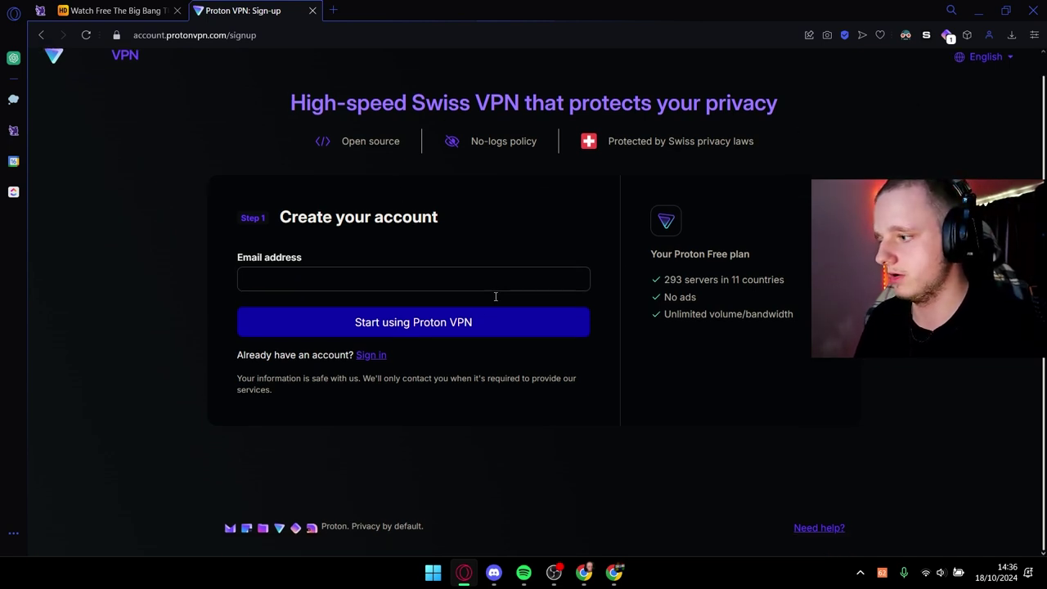
left_click(372, 355)
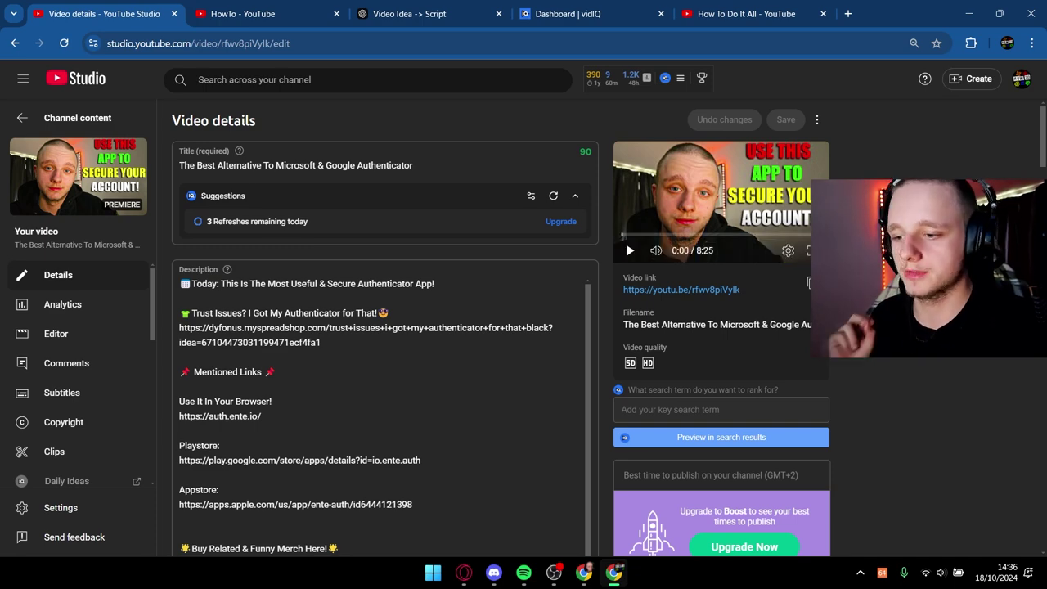
Open the notifications and calendar panel from the taskbar clock
left_click(1006, 573)
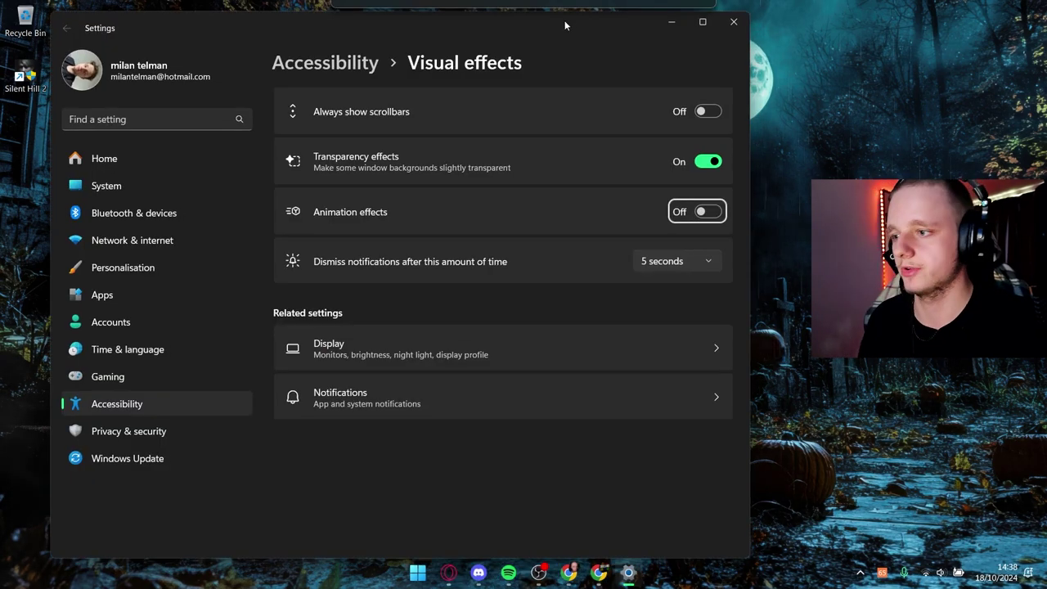
Close the Windows Settings window to return to the browser
left_click_drag(564, 25, 570, 26)
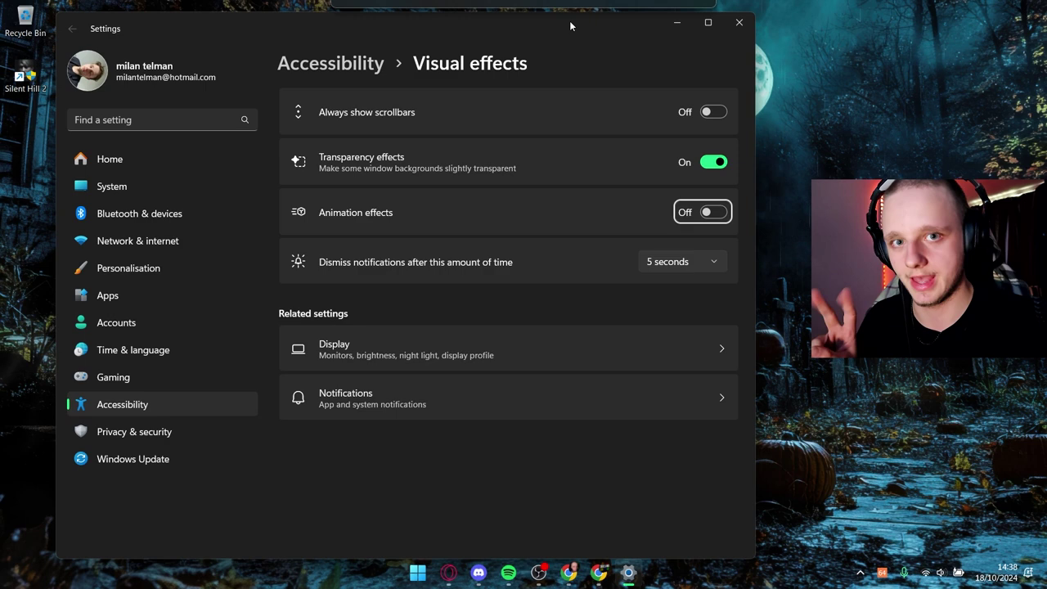
left_click(738, 30)
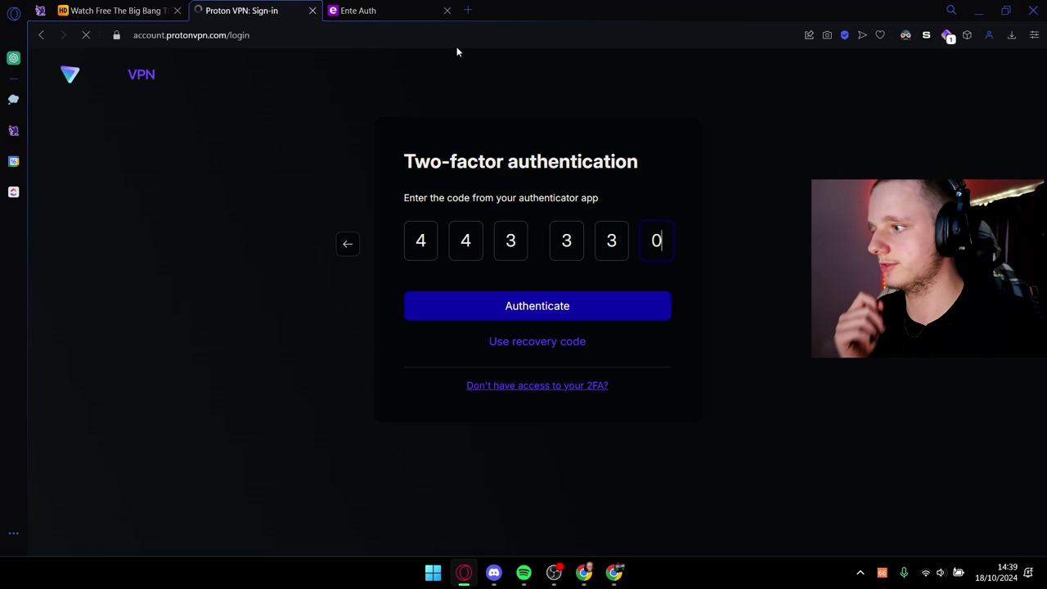
Close the Ente Auth tab and go to the account's Downloads section
left_click(446, 10)
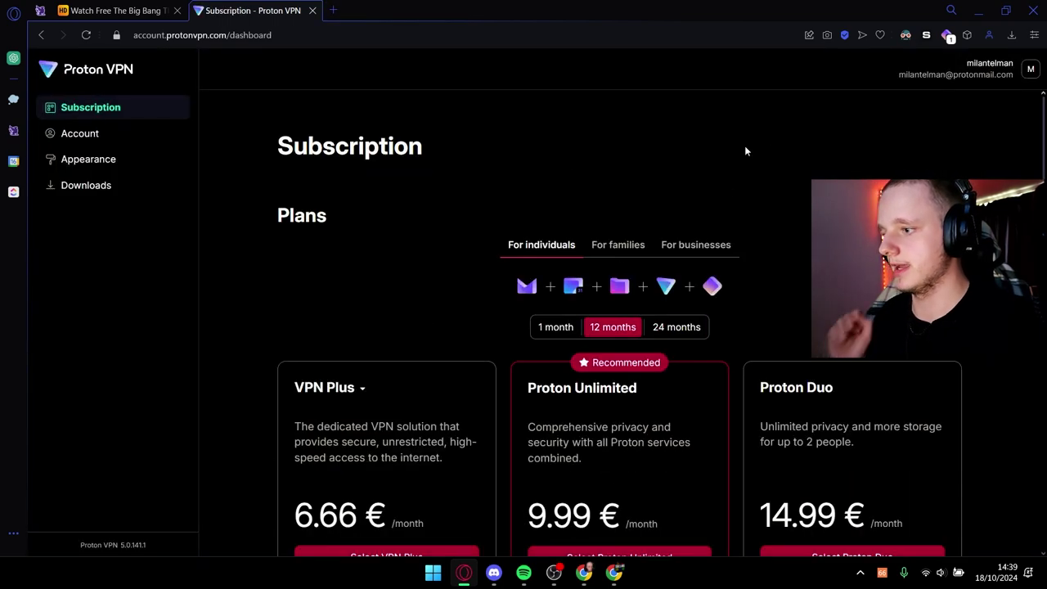
scroll(594, 144, "down", 3)
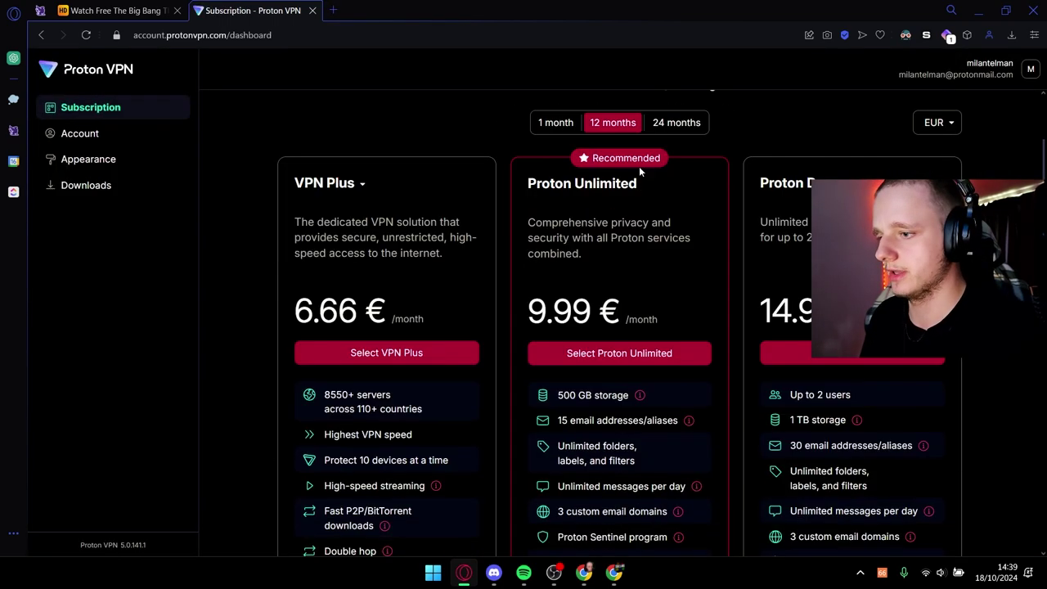
scroll(328, 236, "up", 3)
scroll(536, 227, "down", 2)
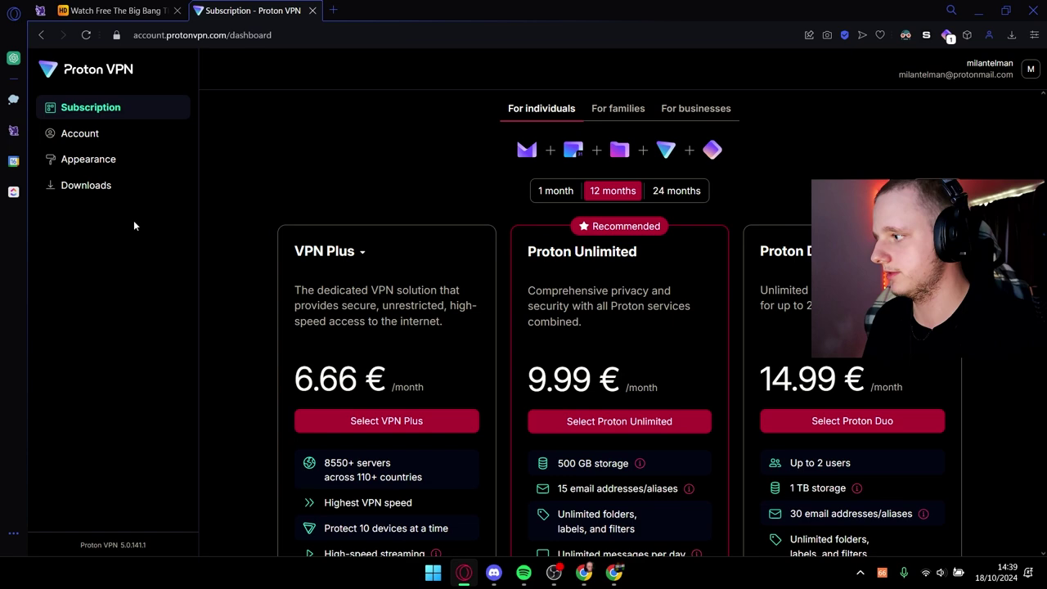
left_click(86, 186)
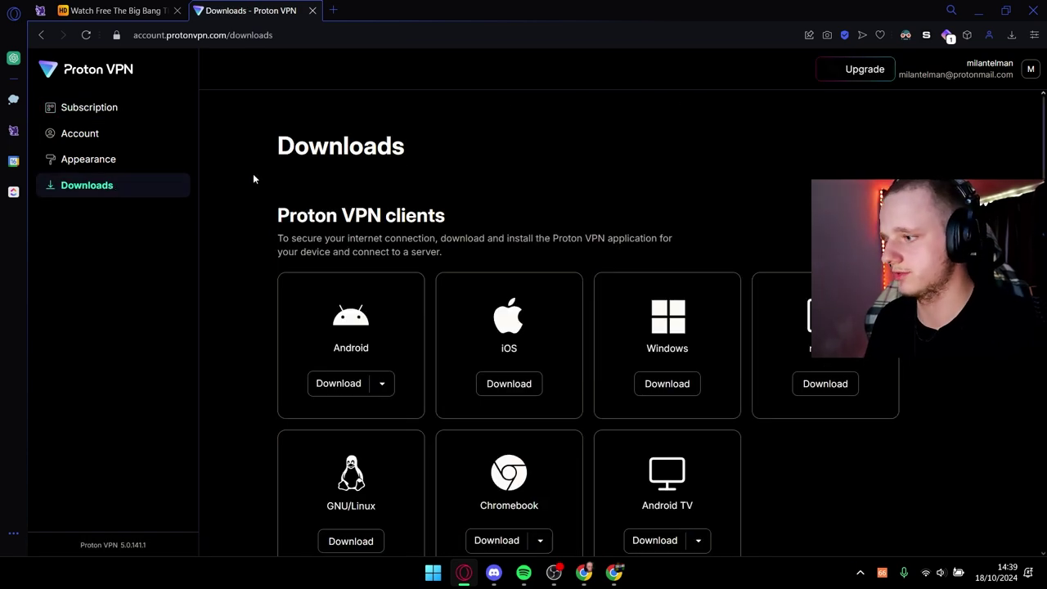
Open the Proton VPN for Windows download page from the Windows card
left_click_drag(281, 215, 486, 222)
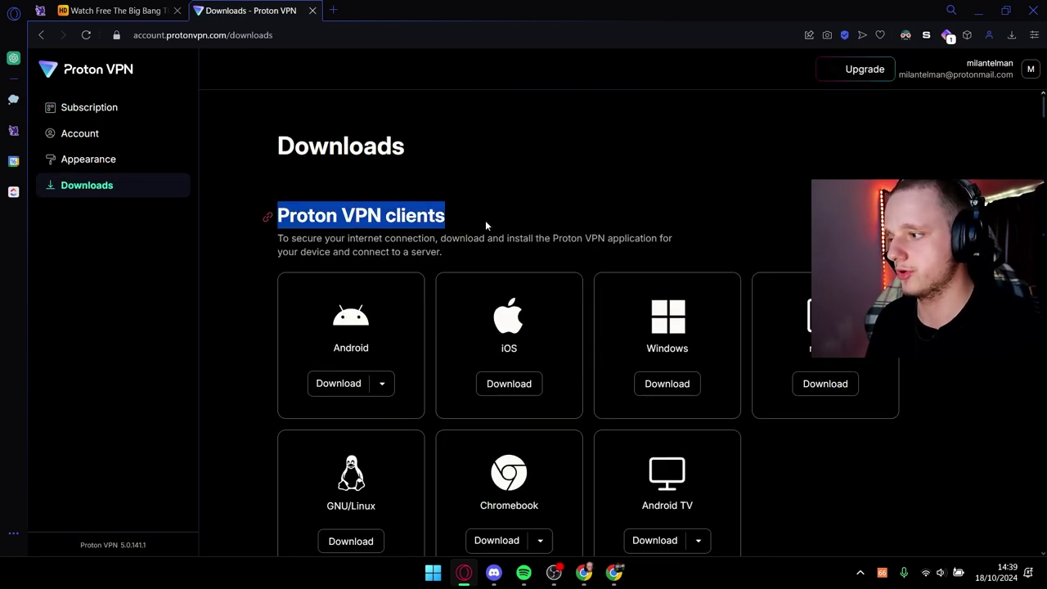
left_click(505, 215)
scroll(669, 206, "down", 1)
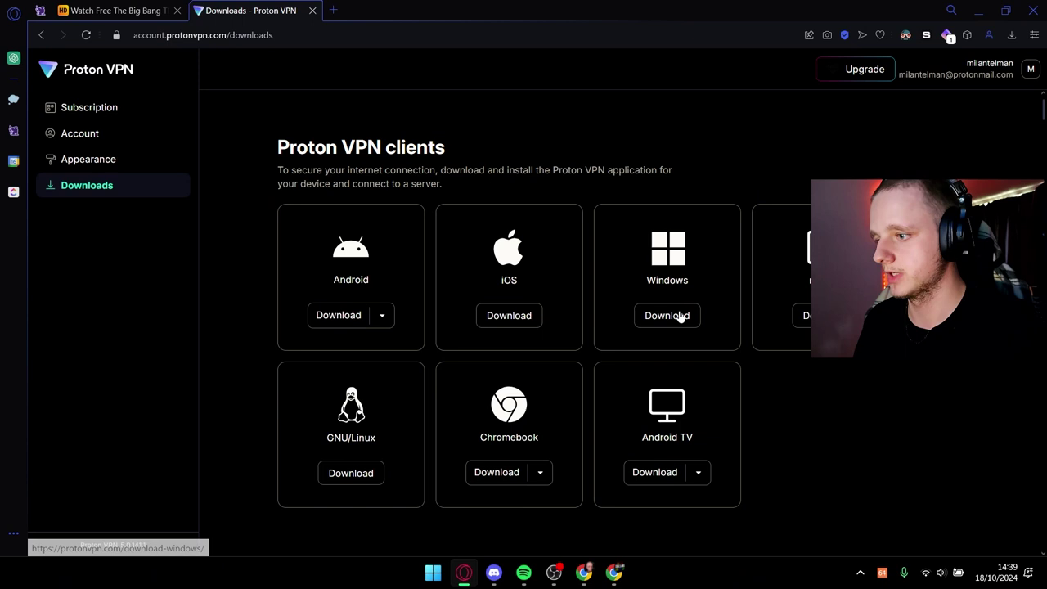
left_click(674, 315)
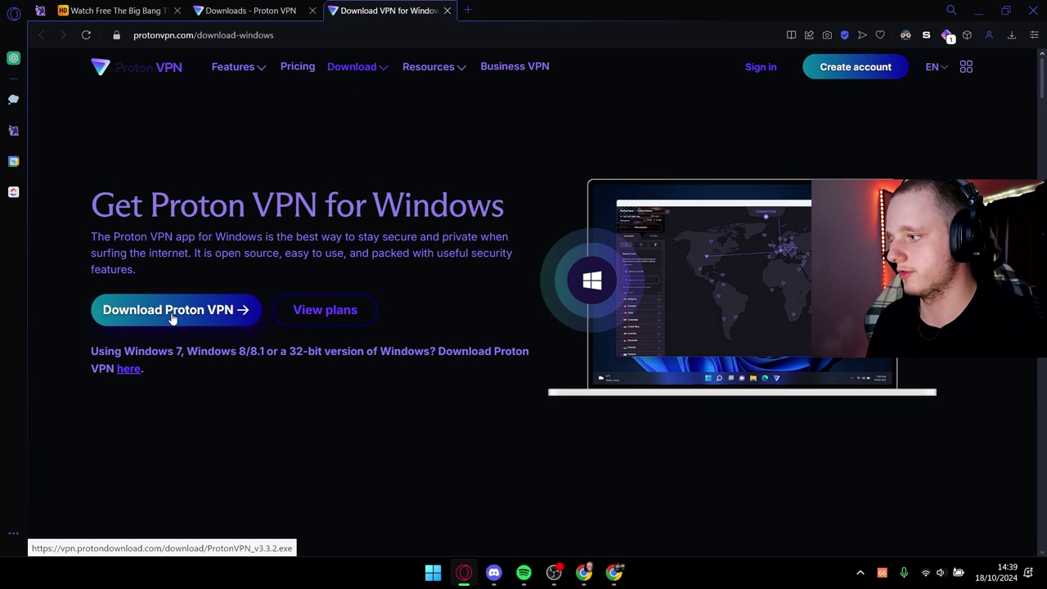
Save ProtonVPN_v3.3.2.exe to Downloads, minimise the browser, and highlight the 100% Free row
left_click(203, 303)
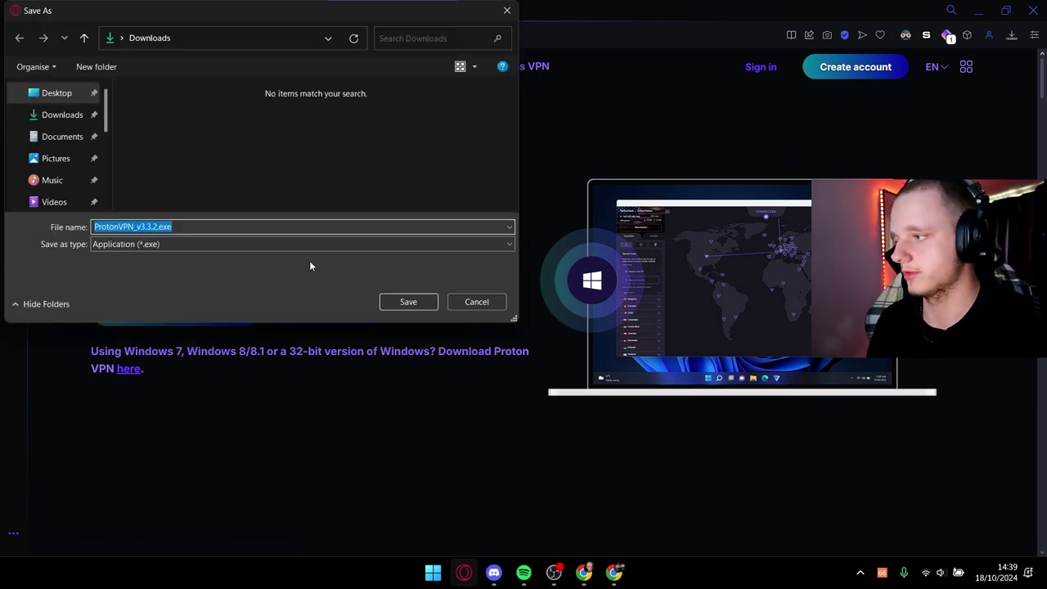
left_click(418, 303)
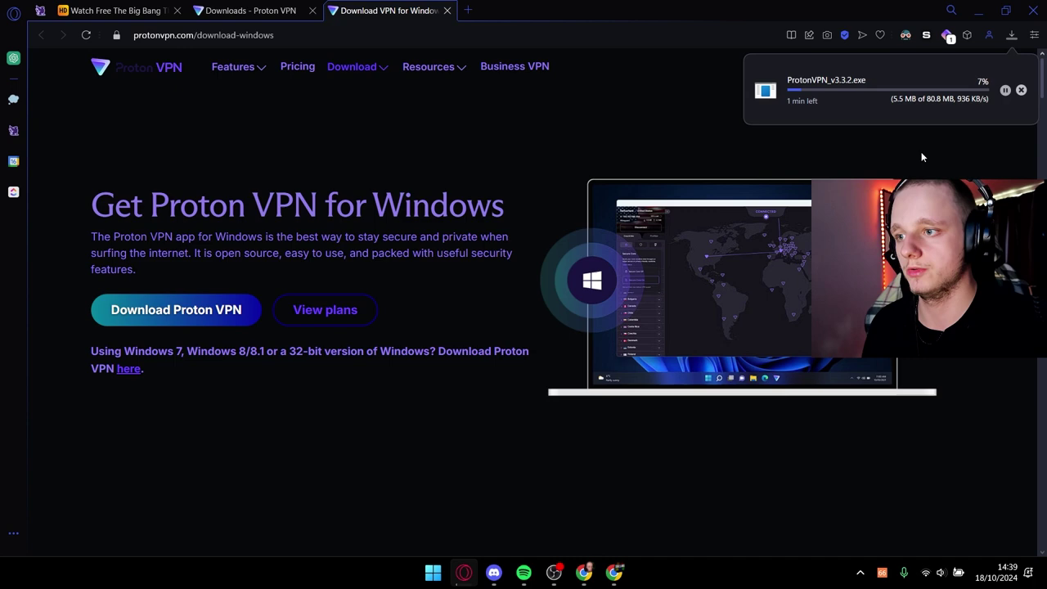
left_click(978, 10)
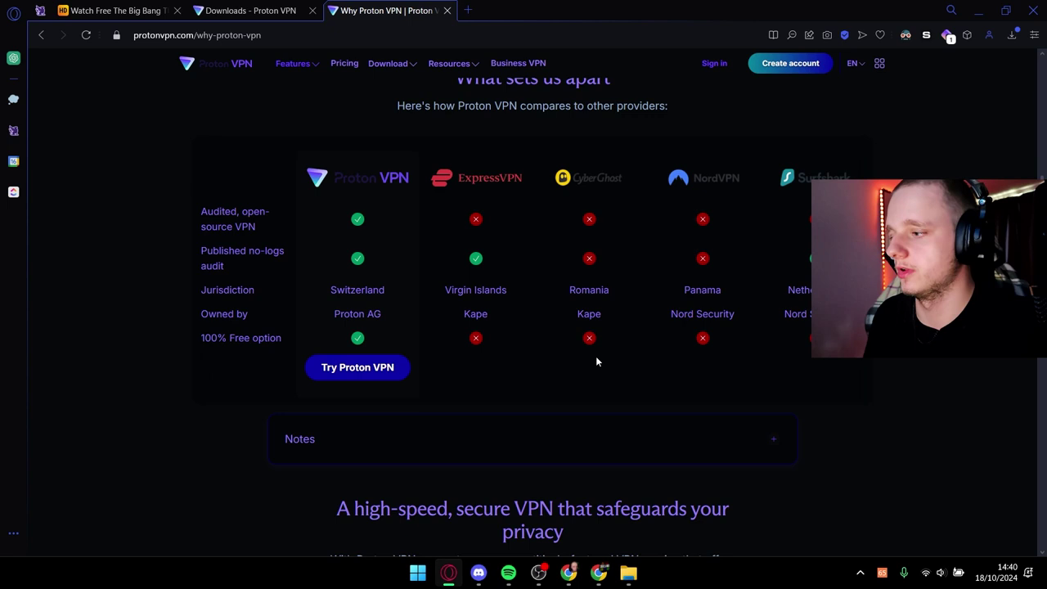
left_click_drag(204, 339, 194, 339)
left_click_drag(281, 338, 202, 339)
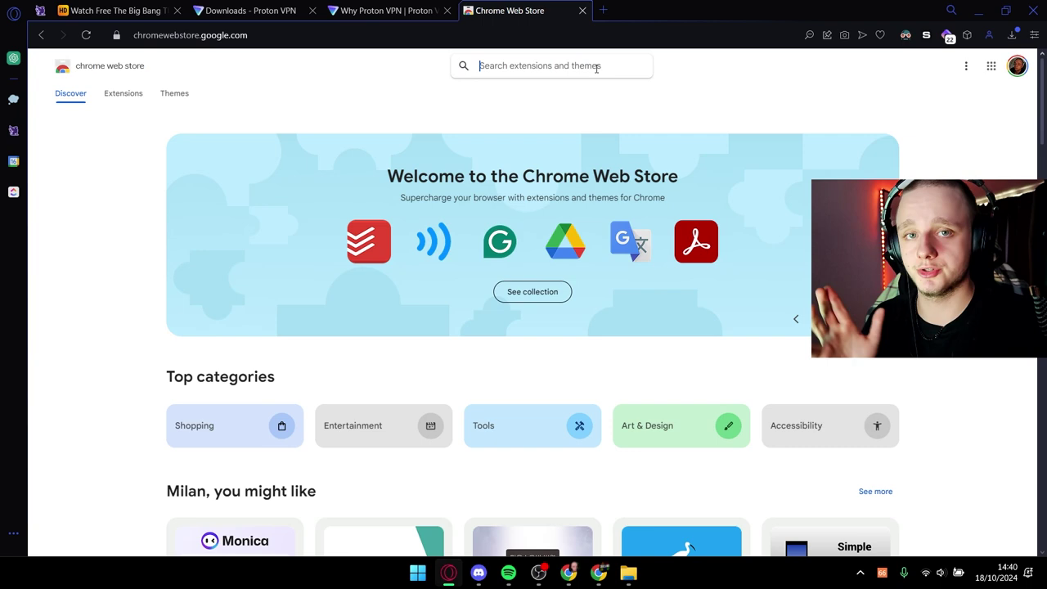
Search the Web Store for 'urban' and open the Urban VPN Proxy listing
type("urban")
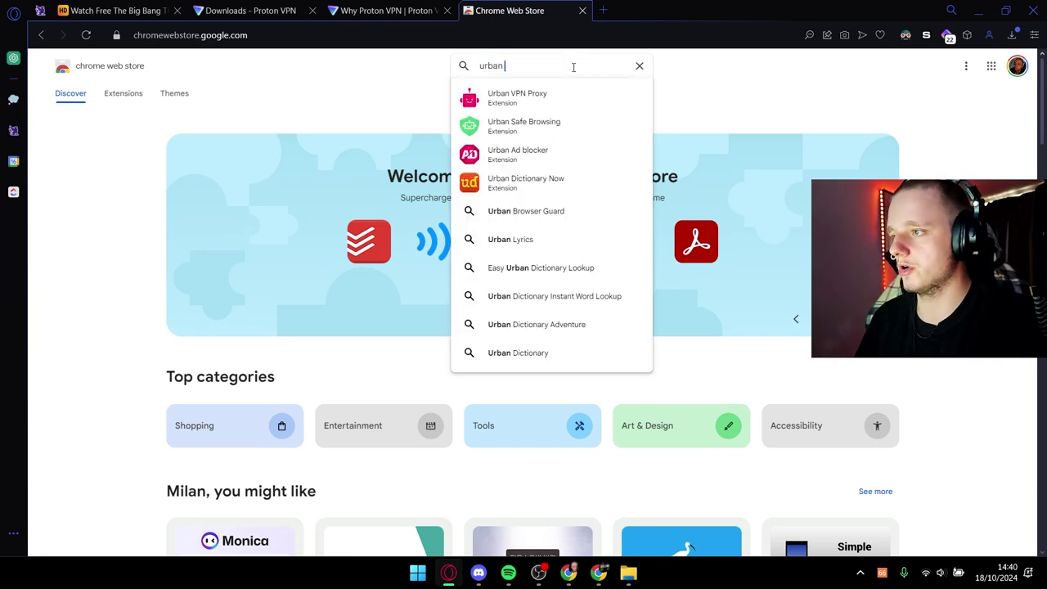
left_click(527, 107)
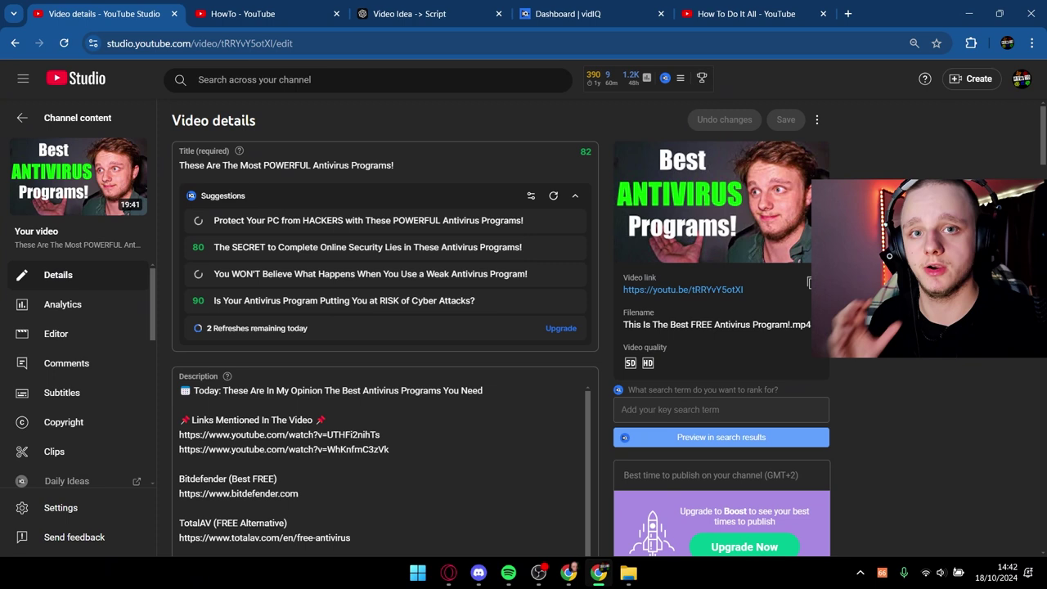
scroll(458, 479, "down", 2)
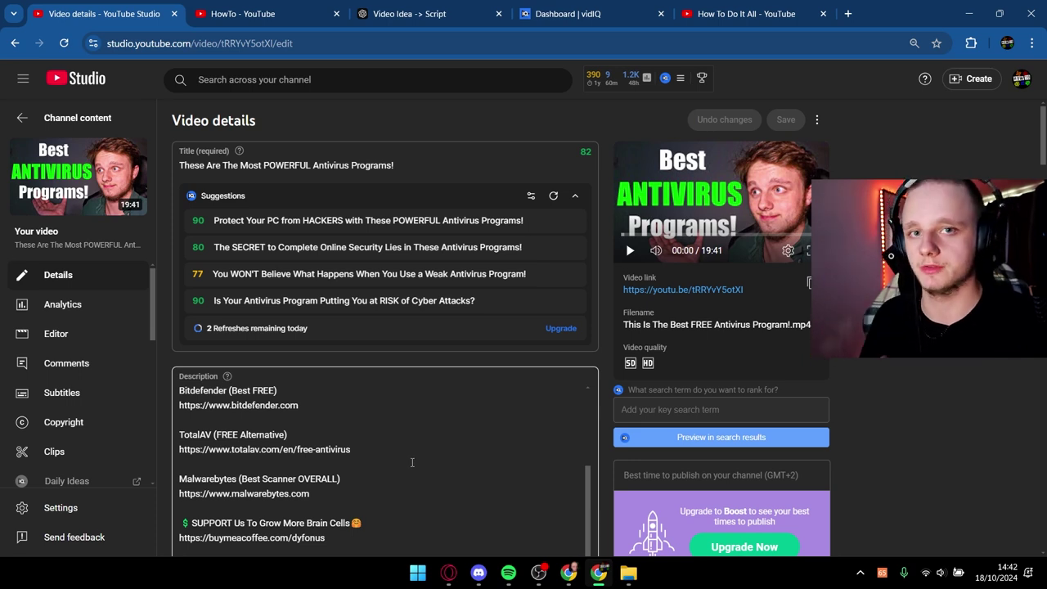
scroll(370, 441, "up", 2)
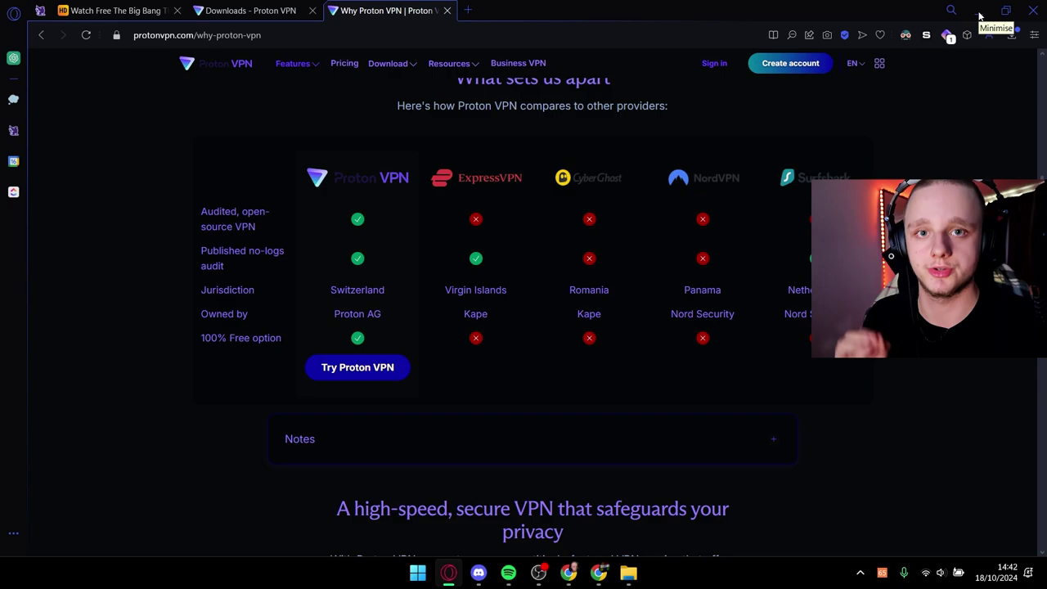
Launch ProtonVPN_v3.3.2.exe from Downloads with English as the setup language, then minimise Explorer
left_click(979, 15)
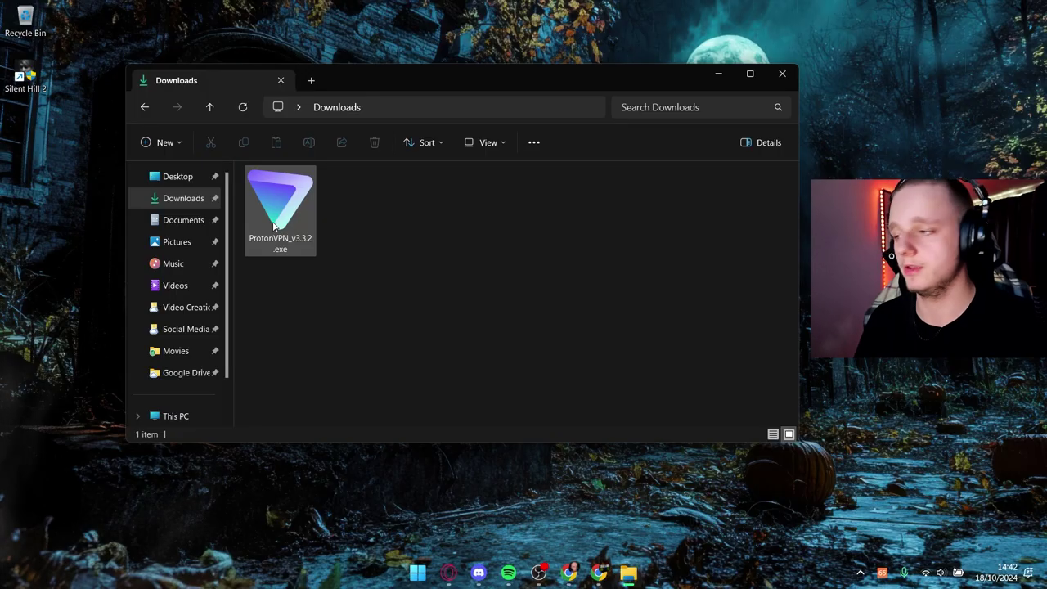
double_click(280, 204)
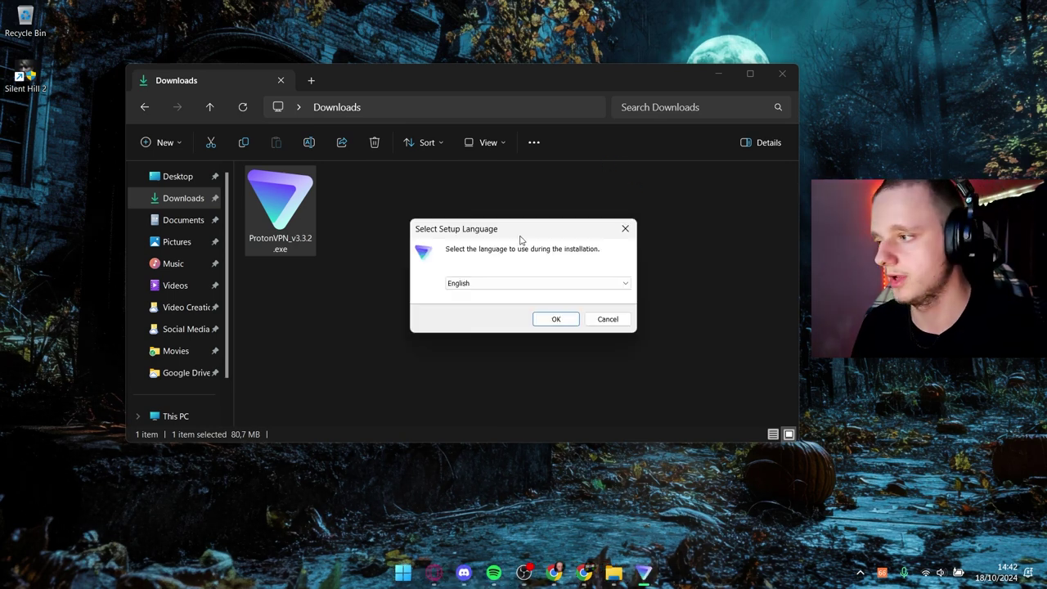
left_click_drag(520, 238, 472, 233)
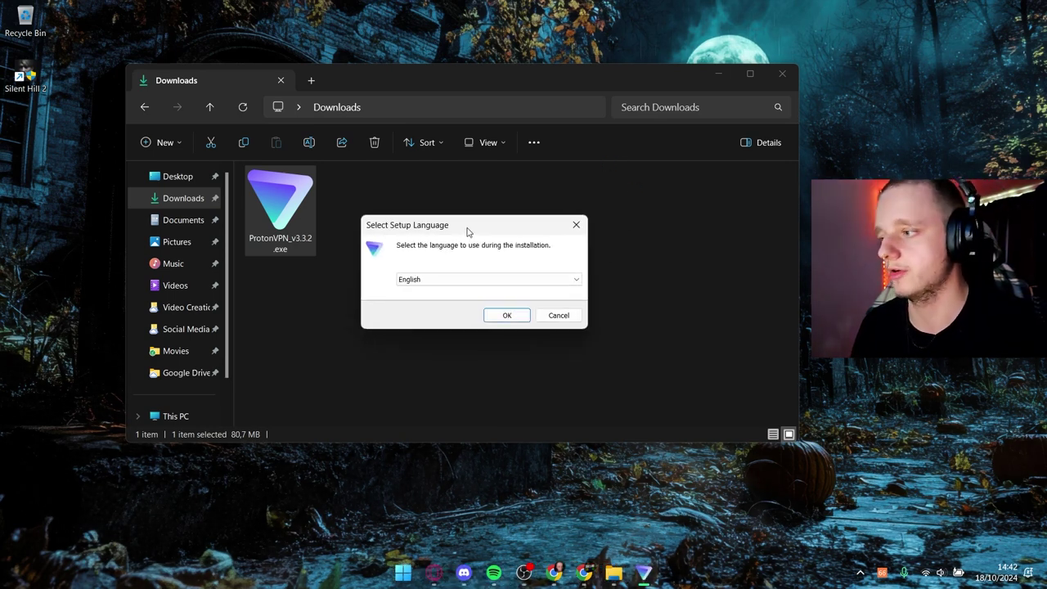
left_click(509, 316)
left_click(718, 73)
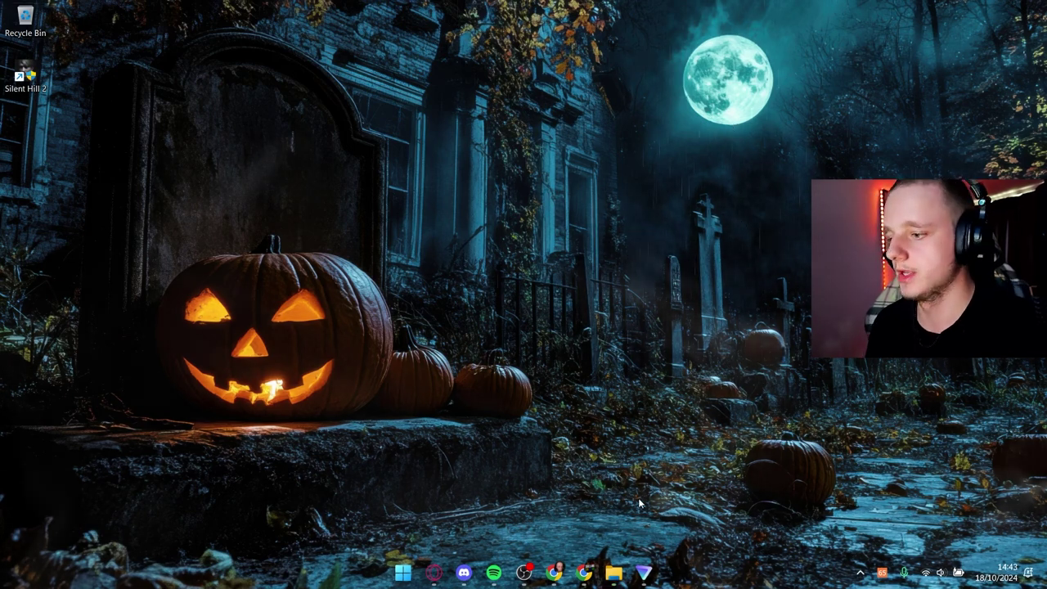
mouse_move(645, 571)
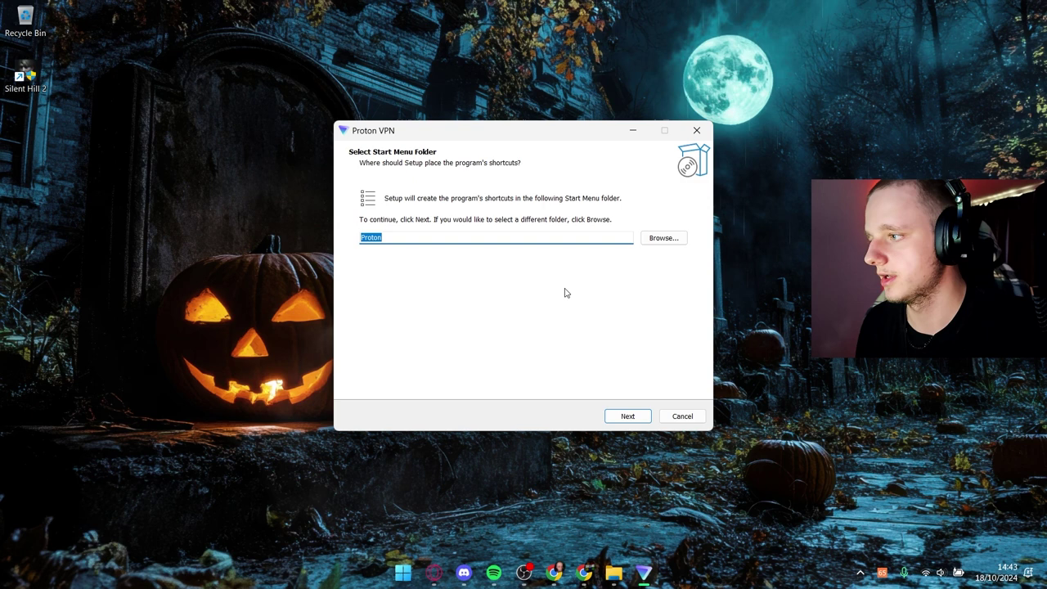
Browse the Start menu's full app list, then keep Proton as the Start Menu folder
left_click(404, 572)
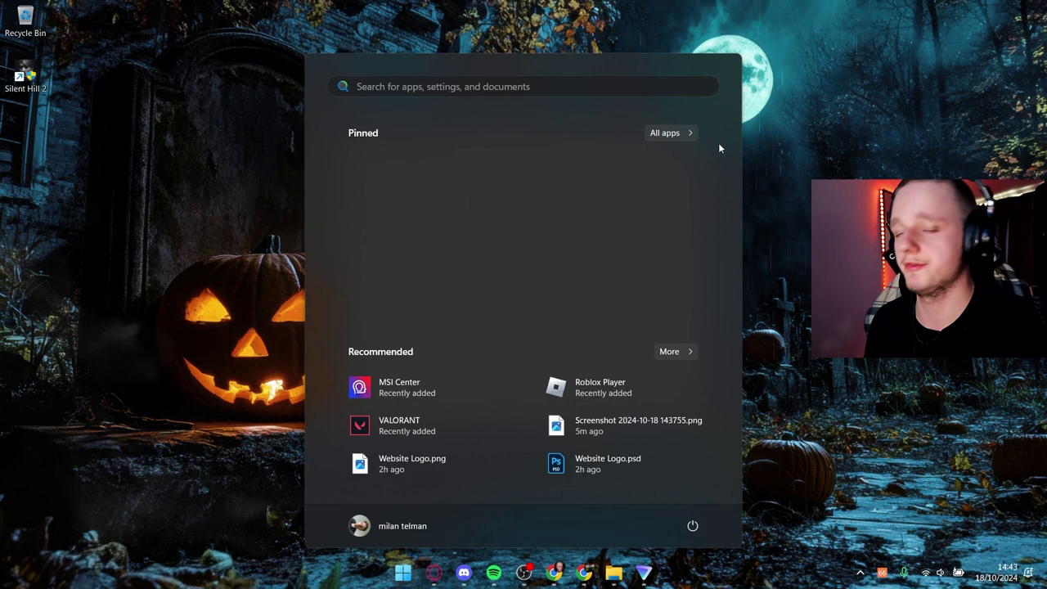
left_click(674, 136)
scroll(405, 283, "down", 5)
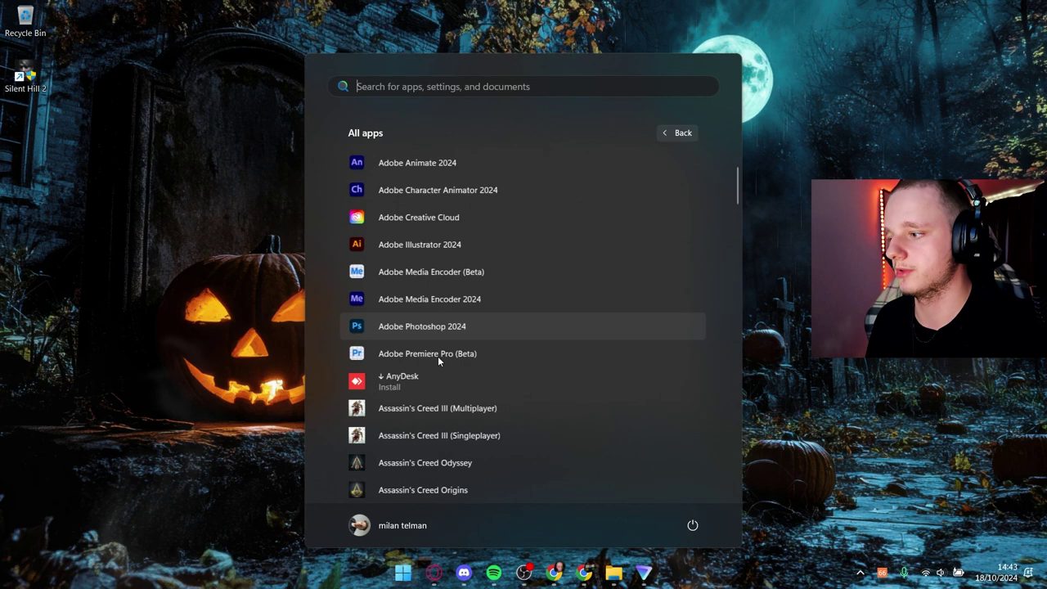
scroll(405, 281, "down", 12)
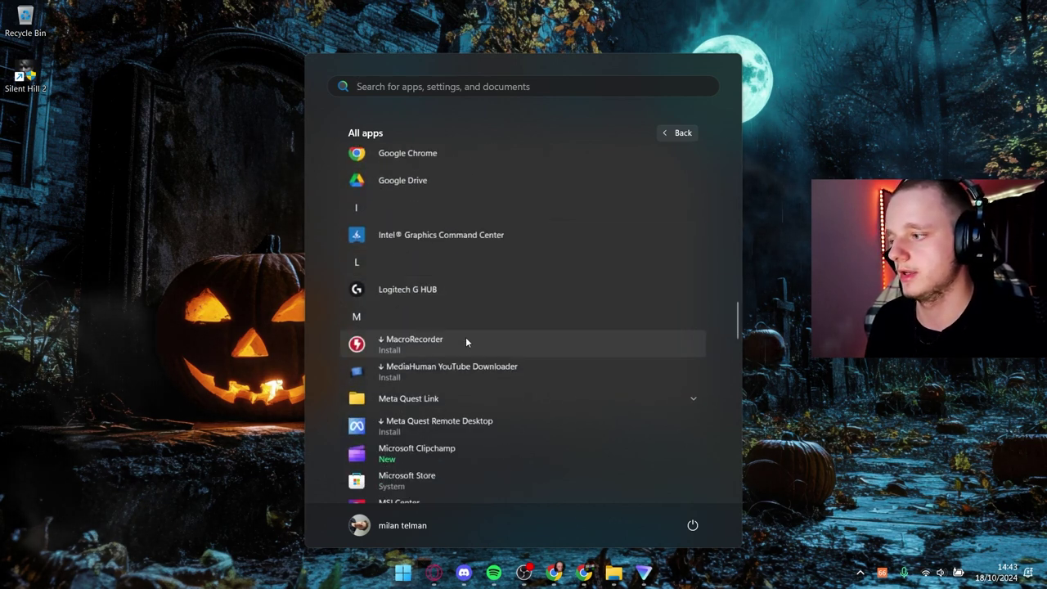
scroll(520, 257, "down", 4)
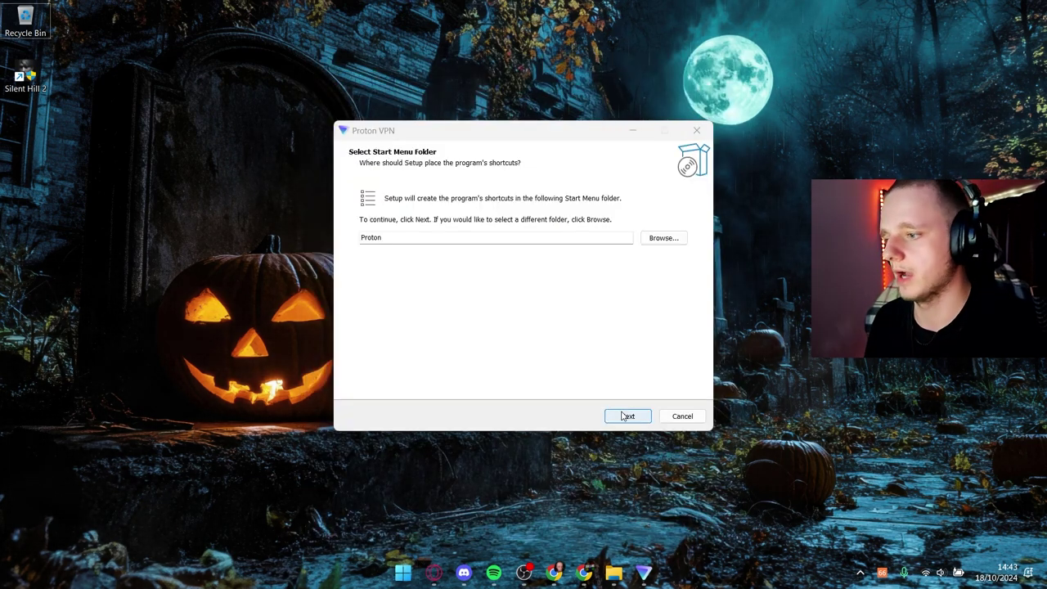
left_click(625, 417)
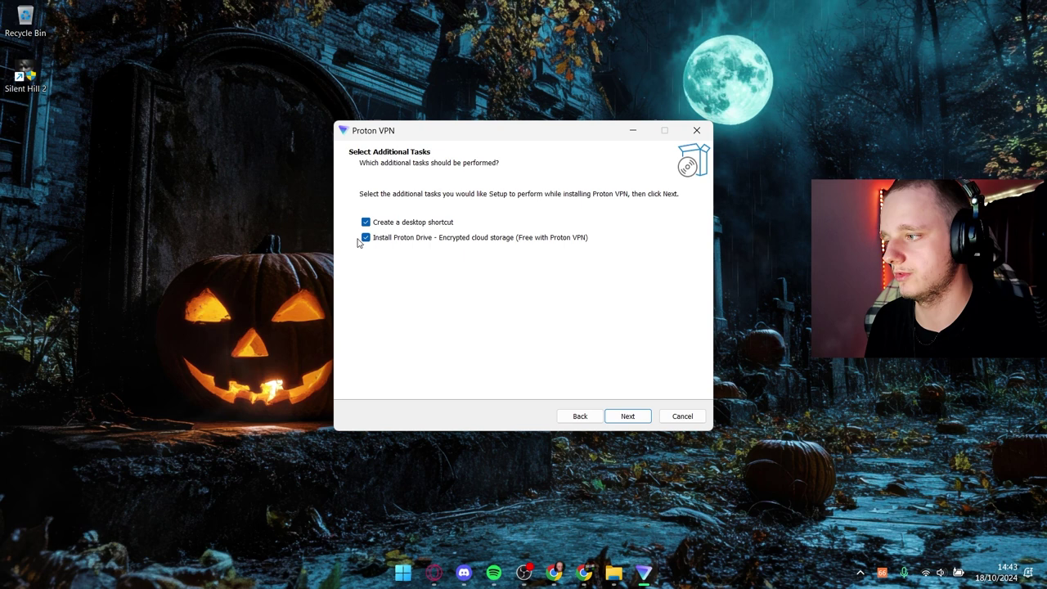
Untick the desktop shortcut and Install Proton Drive tasks, then install Proton VPN
left_click_drag(98, 101, 116, 28)
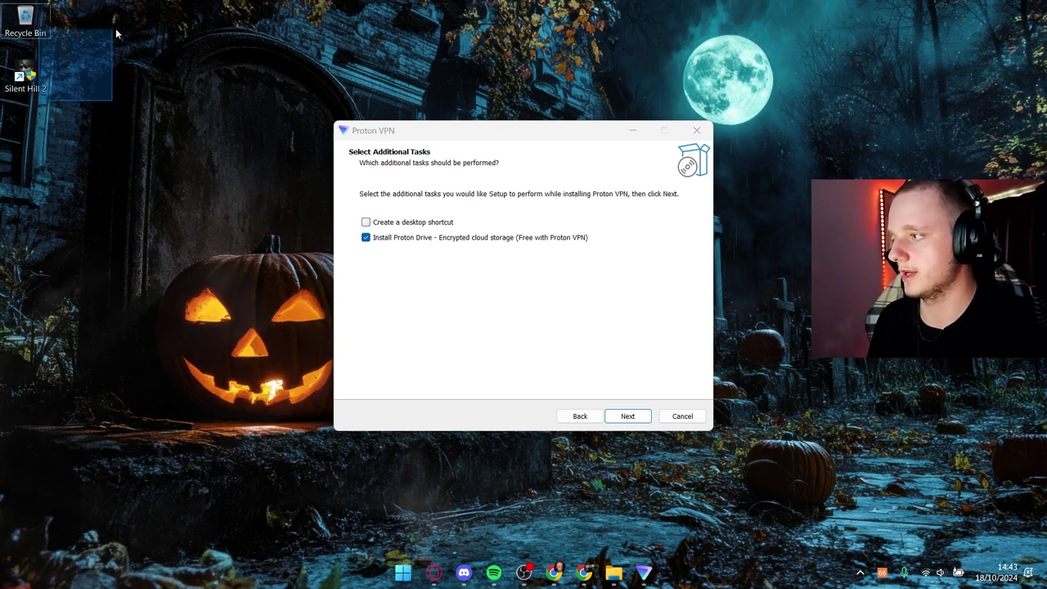
left_click(242, 175)
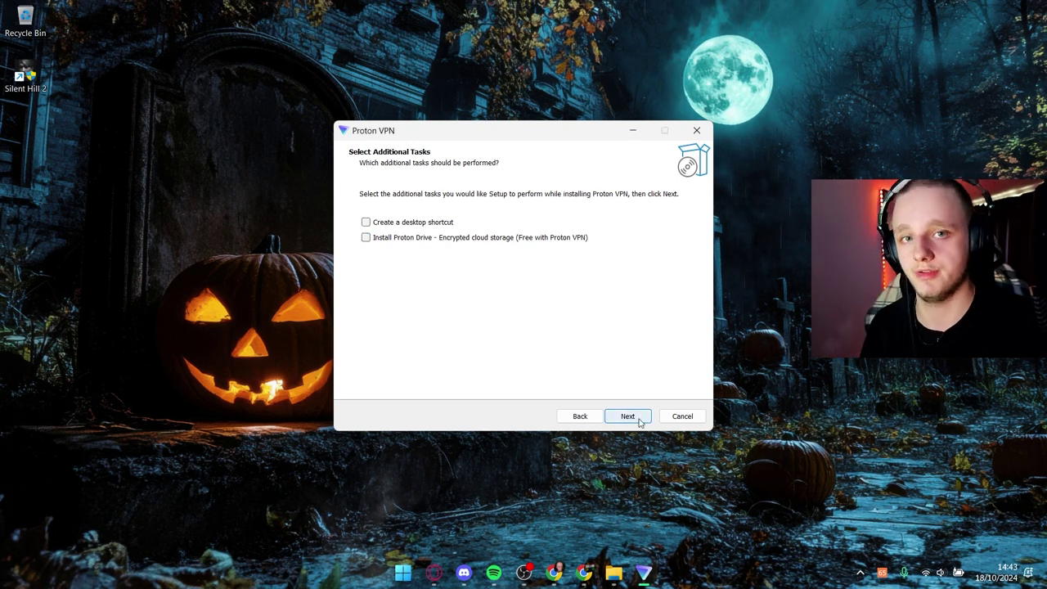
left_click(641, 422)
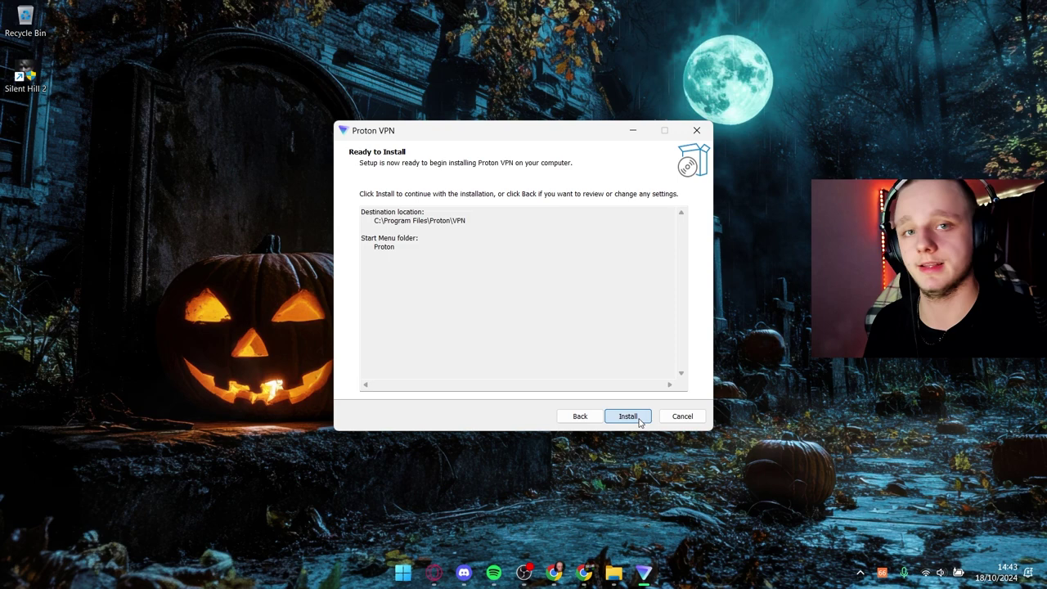
left_click(627, 416)
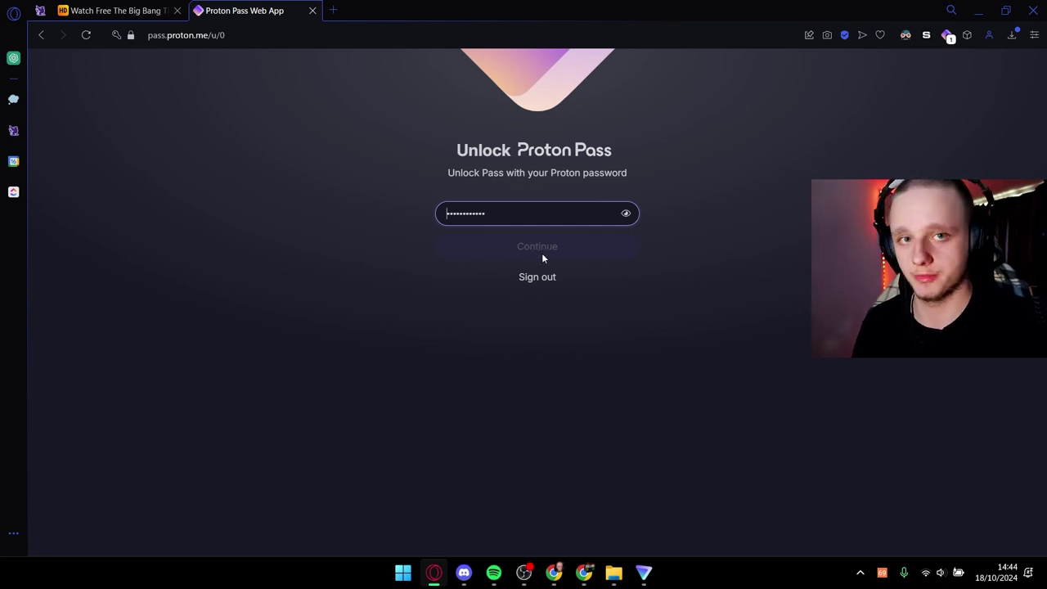
Confirm the Proton password in Proton Pass and minimise the YouTube Studio browser window
left_click(742, 265)
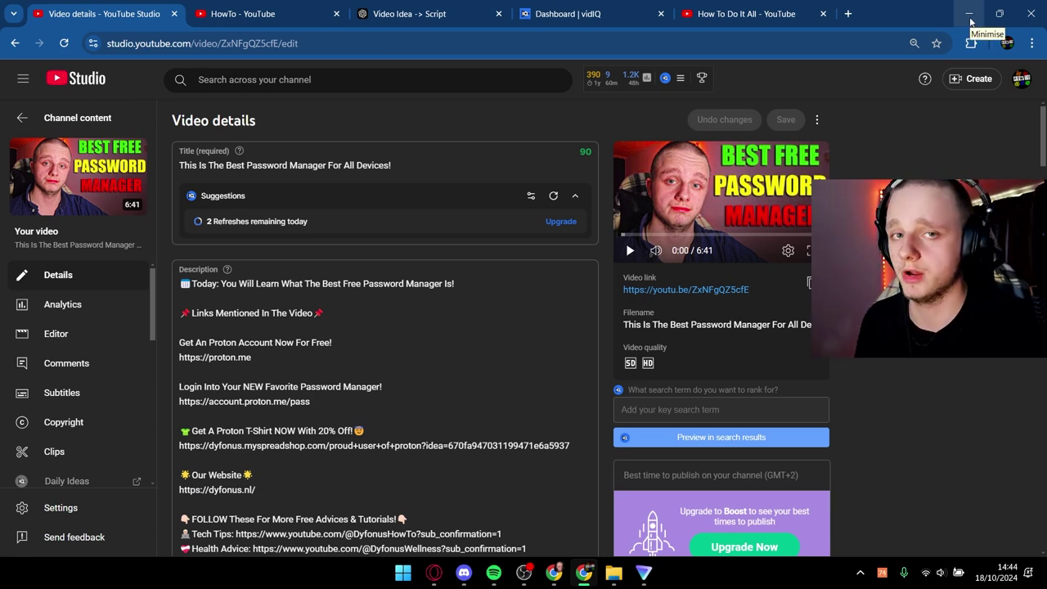
left_click(969, 15)
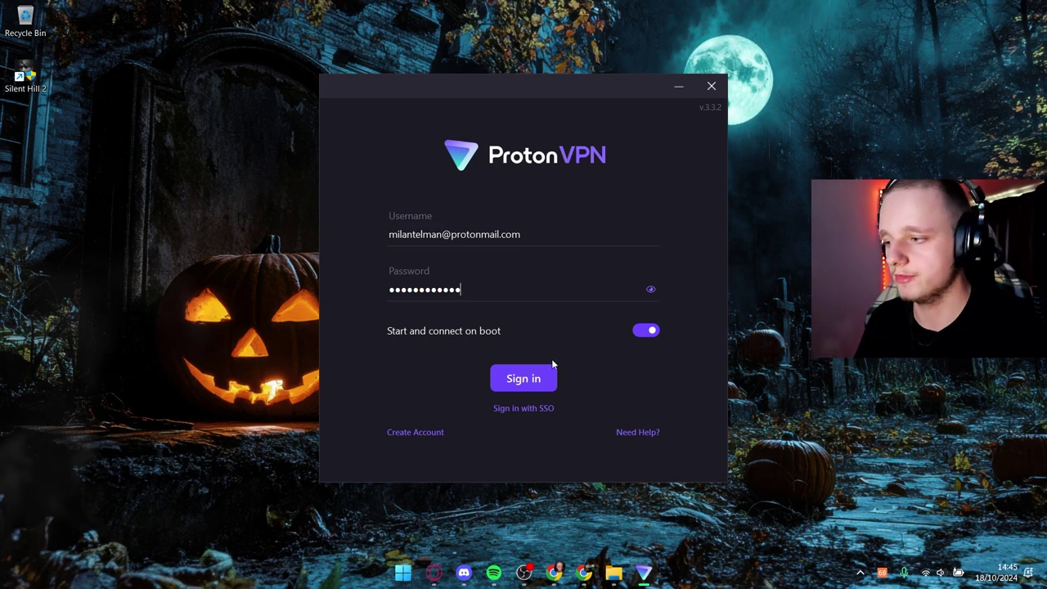
Switch off start-and-connect on boot and sign in with the filled-in credentials
left_click(646, 330)
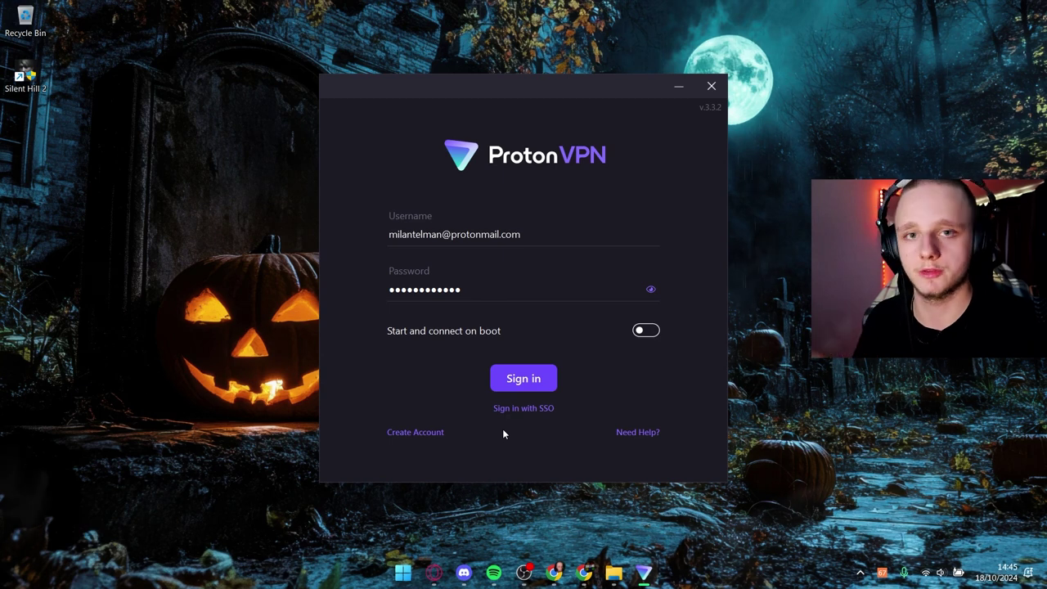
left_click_drag(552, 96, 527, 93)
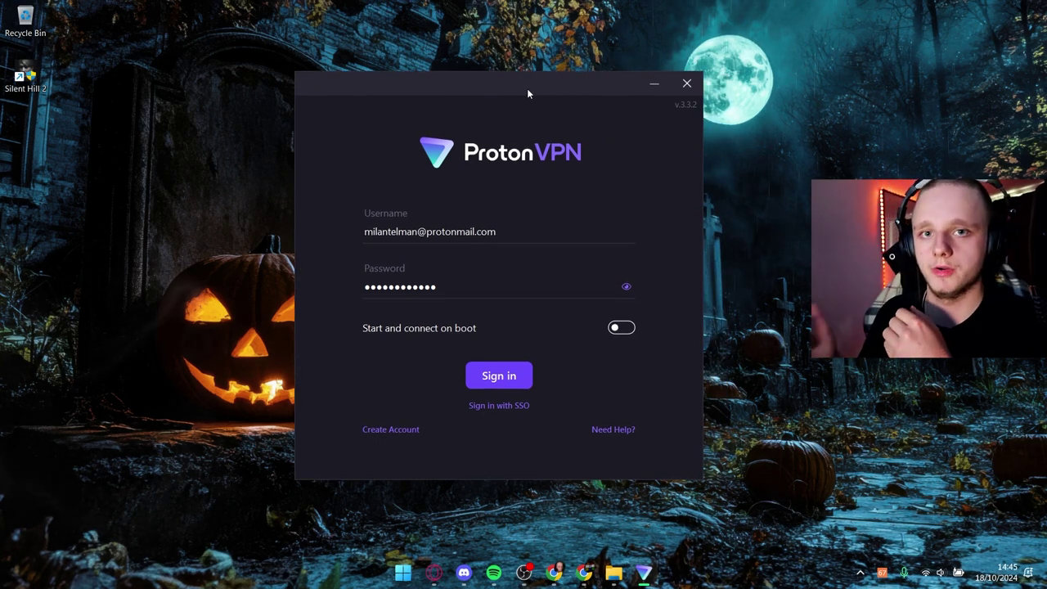
left_click_drag(528, 93, 538, 105)
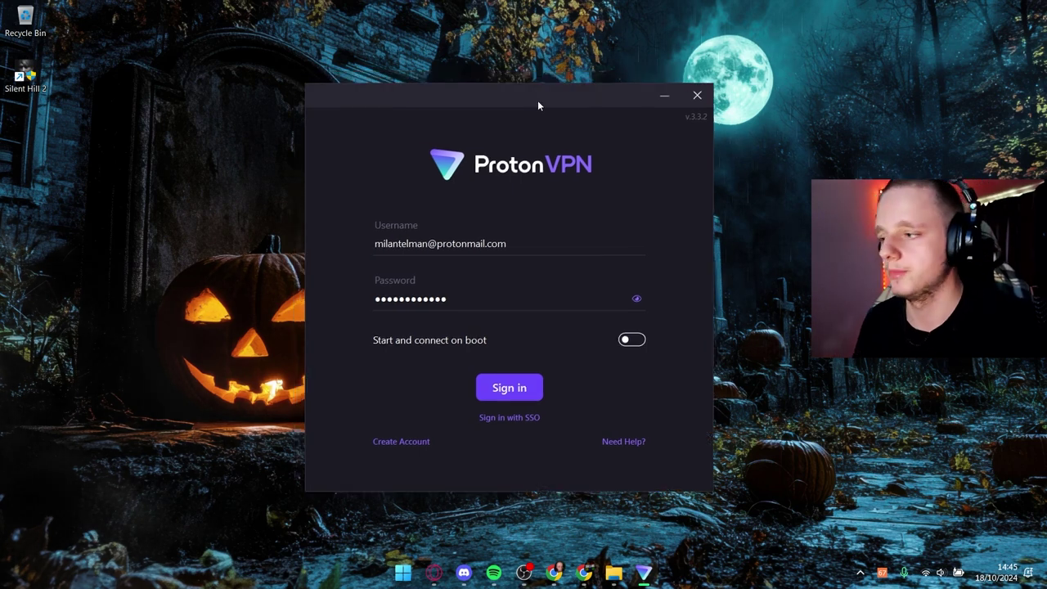
left_click(520, 388)
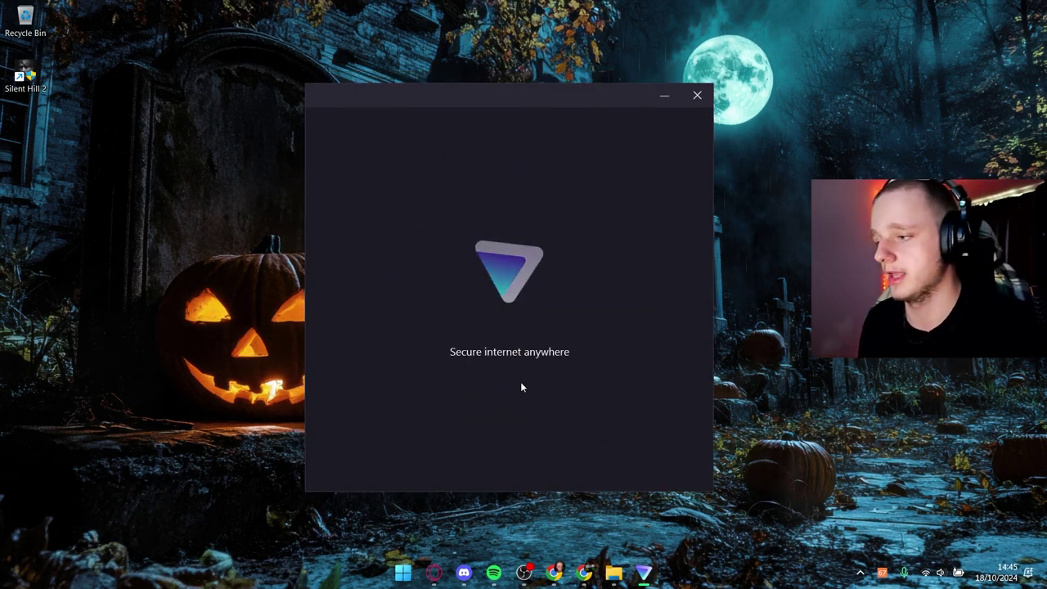
Paste the two-factor authentication code and submit it
left_click_drag(578, 99, 564, 86)
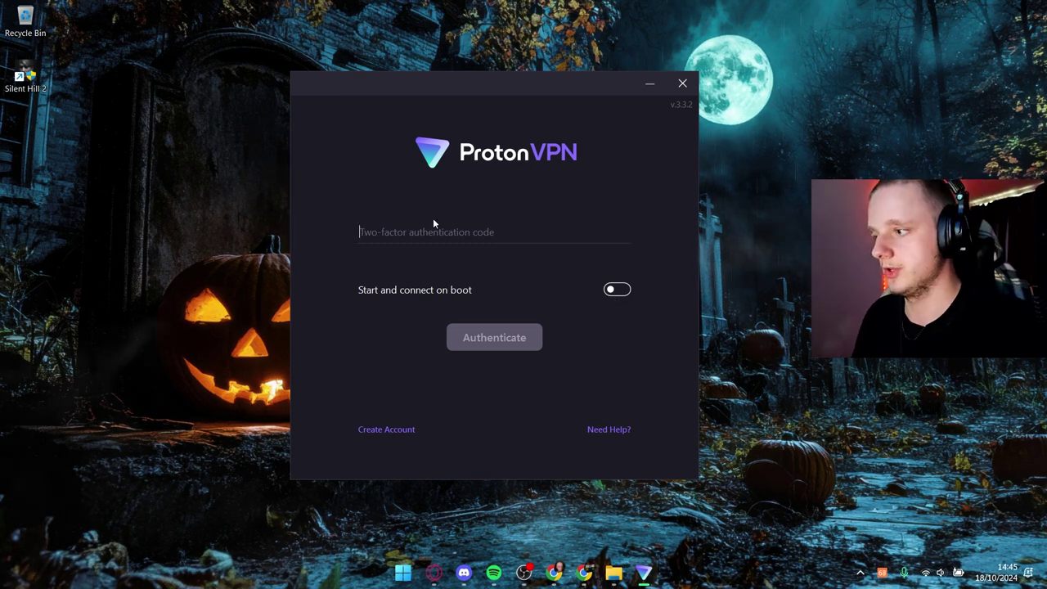
key("ctrl+v")
left_click(496, 342)
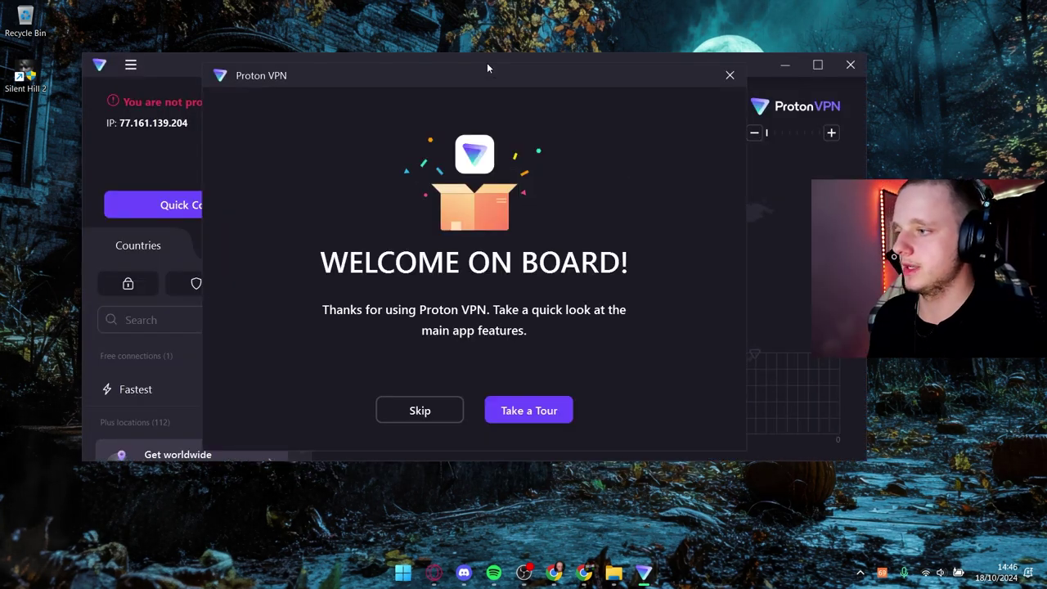
Skip the welcome tour and Quick Connect to the Netherlands free server NL-FREE#347016
left_click(396, 409)
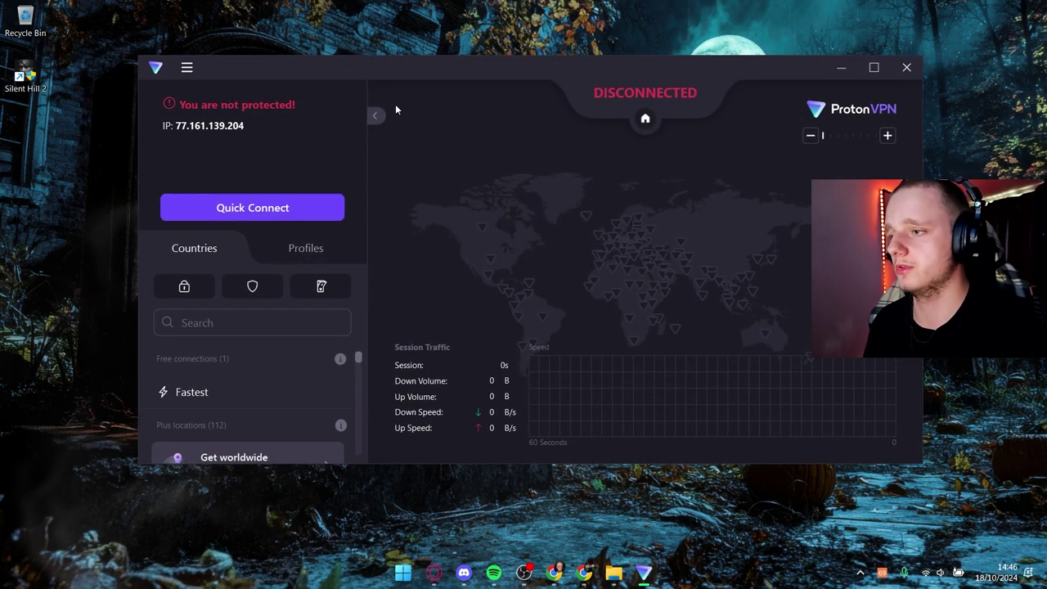
left_click_drag(482, 61, 479, 59)
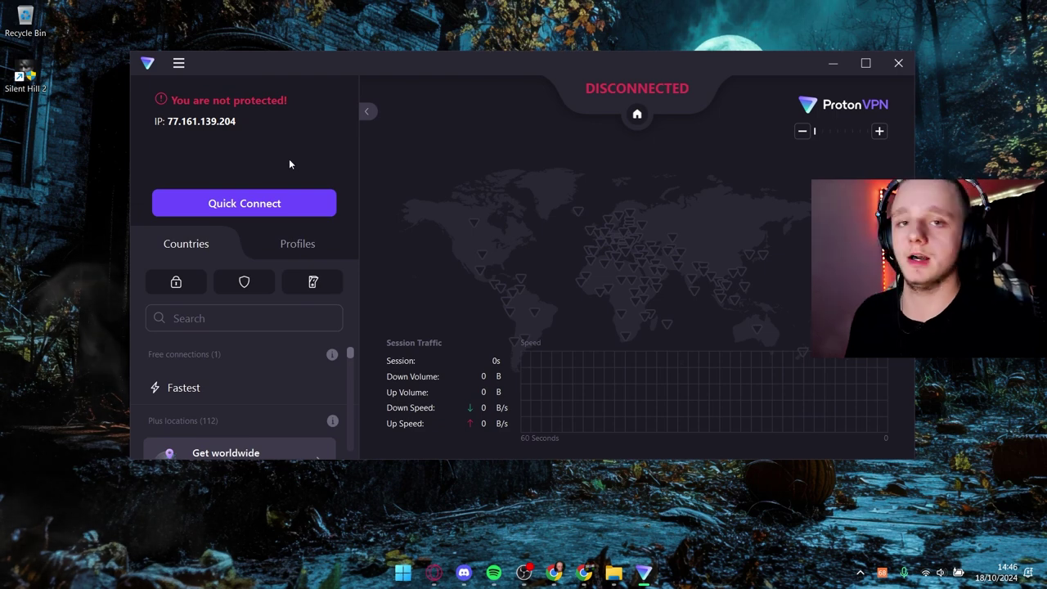
left_click(246, 204)
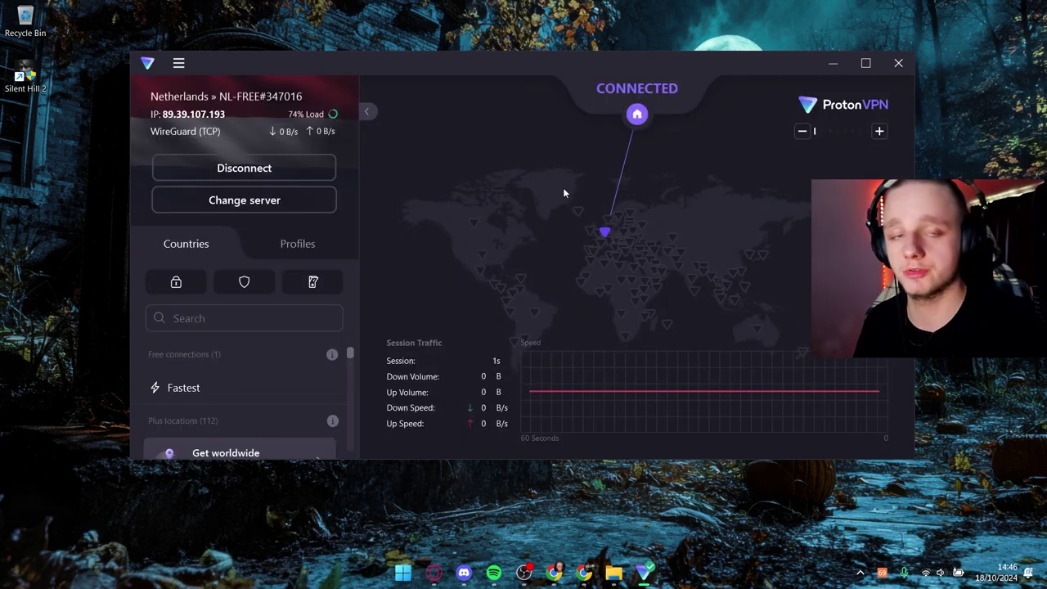
Change server to switch the connection to the US free server US-FREE#293062
left_click_drag(419, 60, 422, 62)
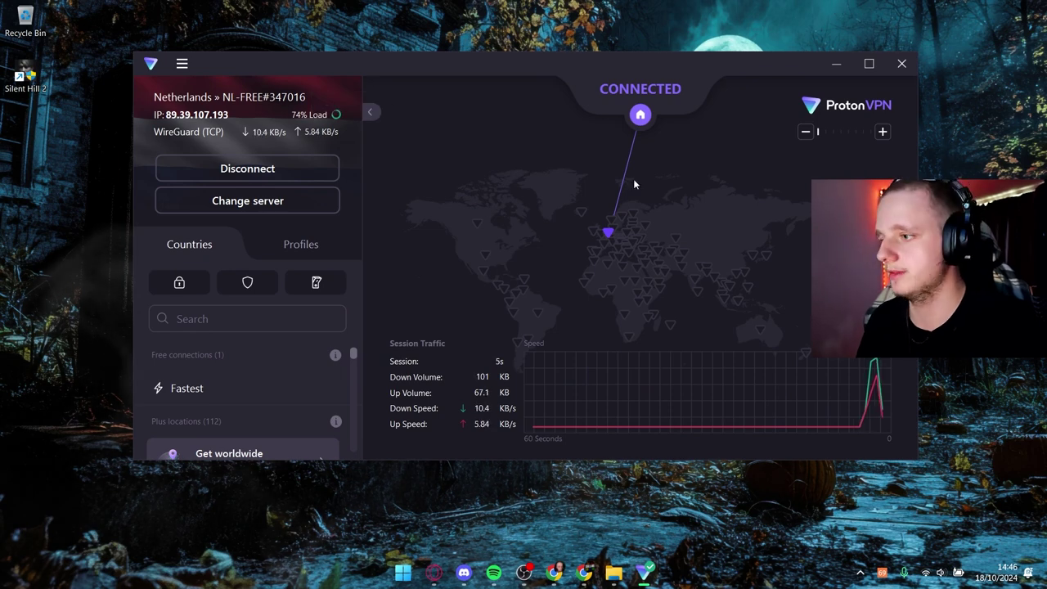
scroll(613, 236, "up", 5)
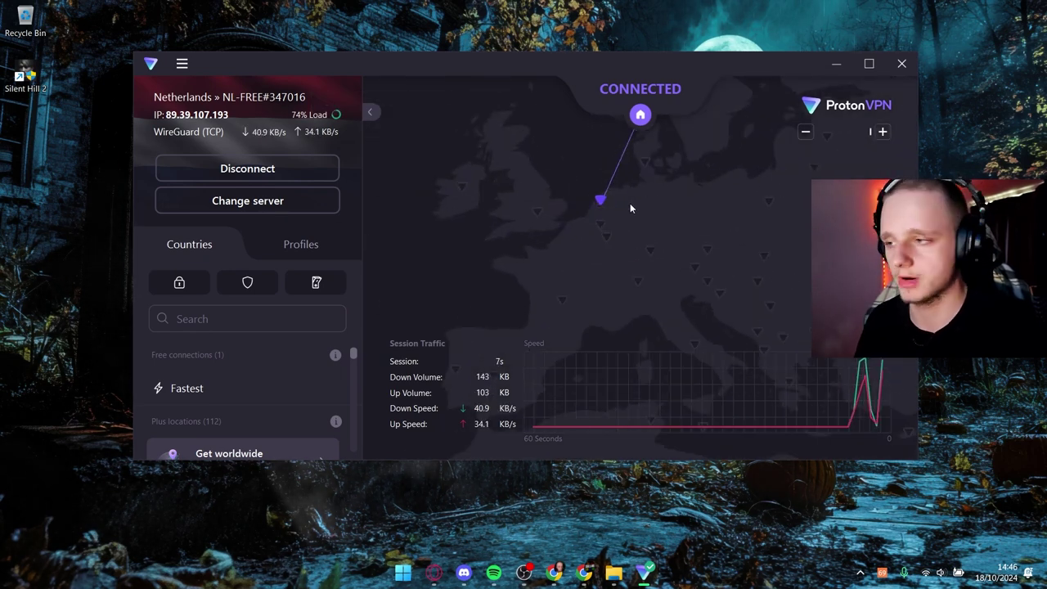
left_click(241, 201)
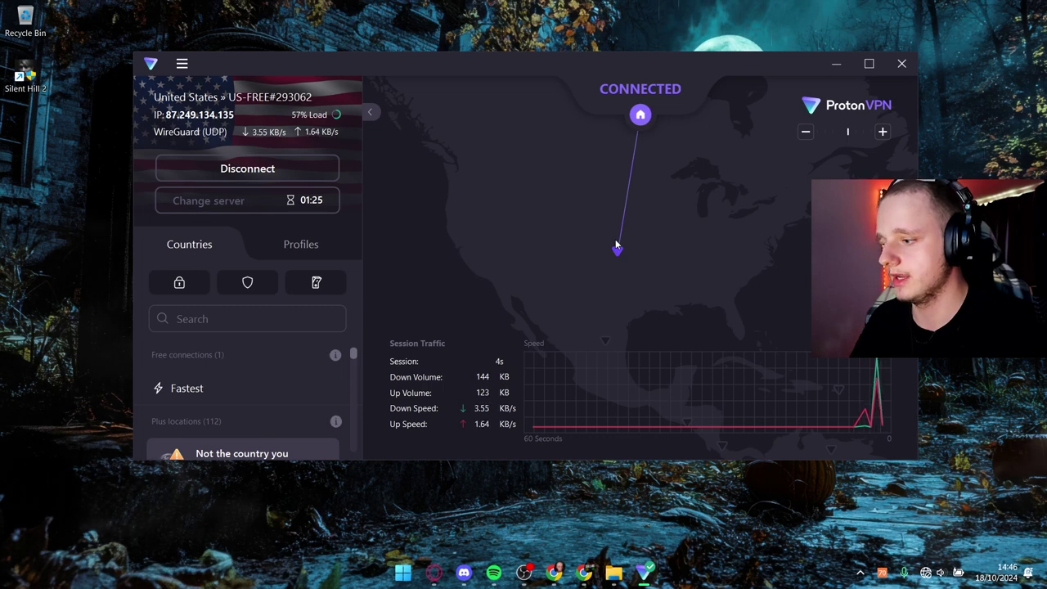
Open google.com in a new Opera tab
key("alt+Tab")
key("ctrl+t")
type("go")
key("Return")
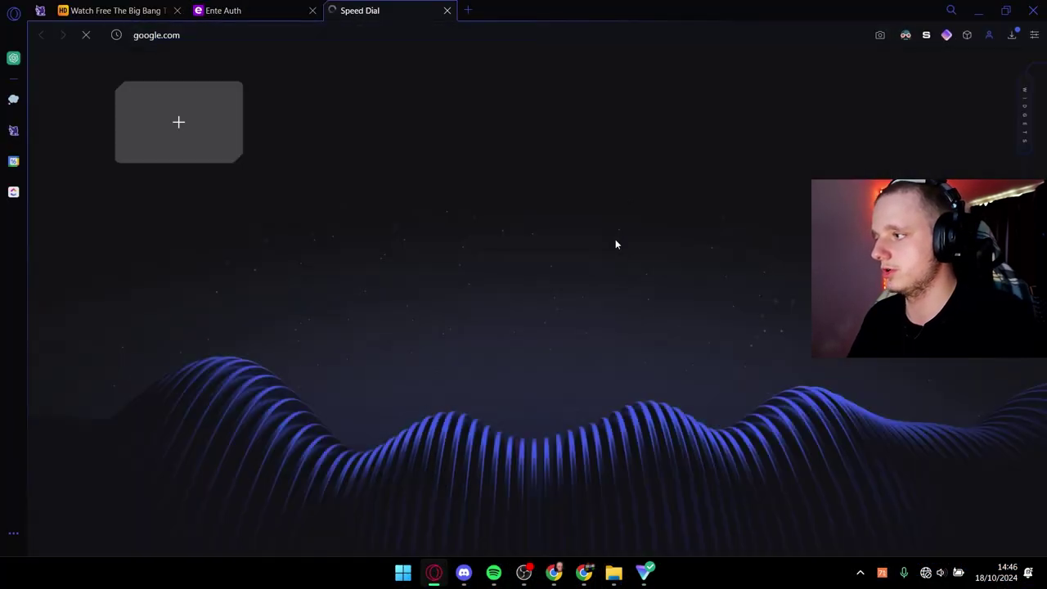
left_click(505, 260)
type("ip ad")
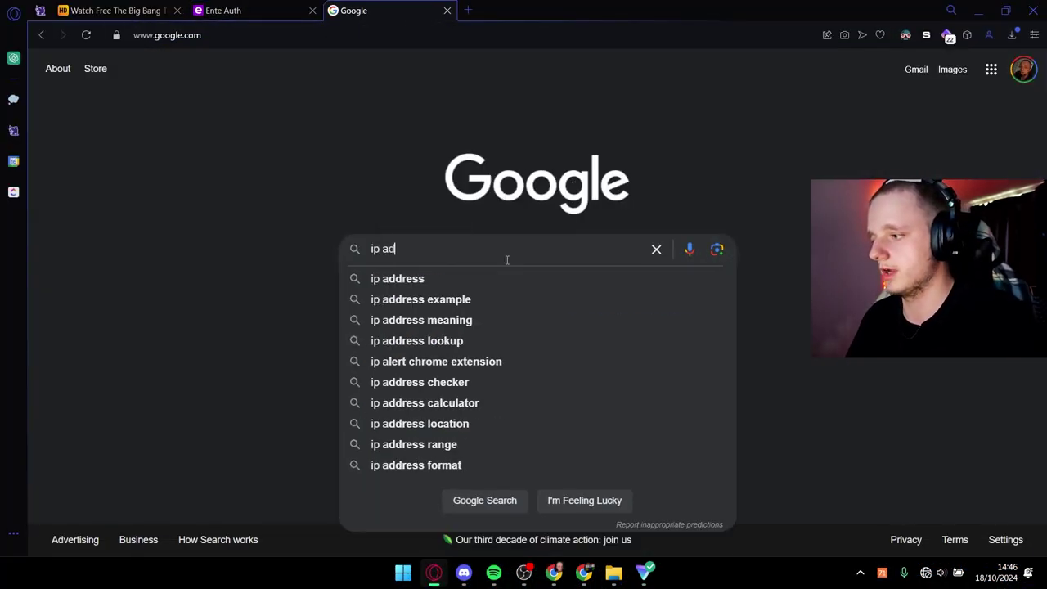
type("ress")
key("Return")
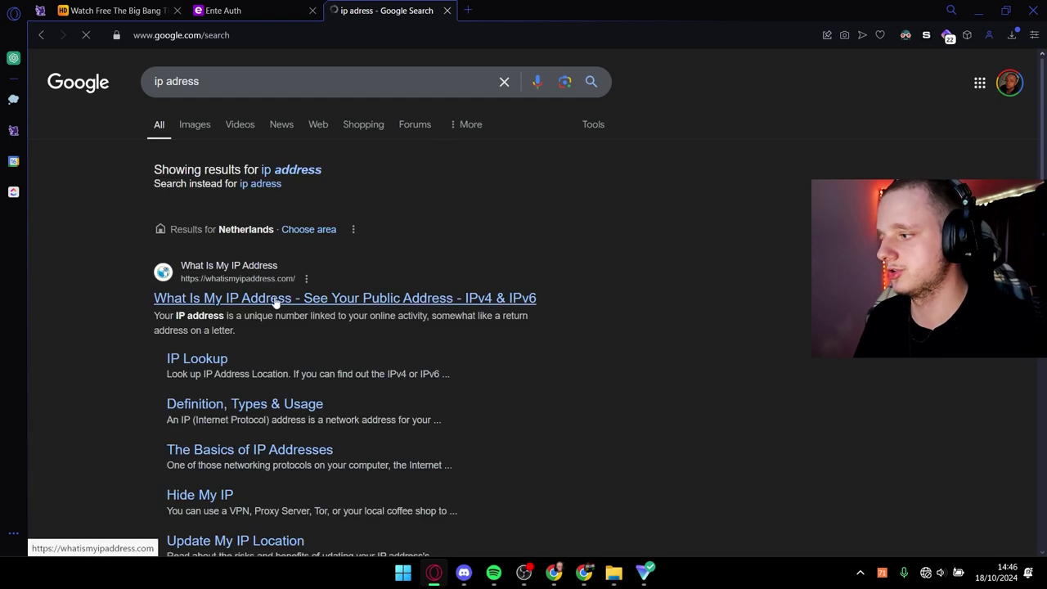
left_click(277, 300)
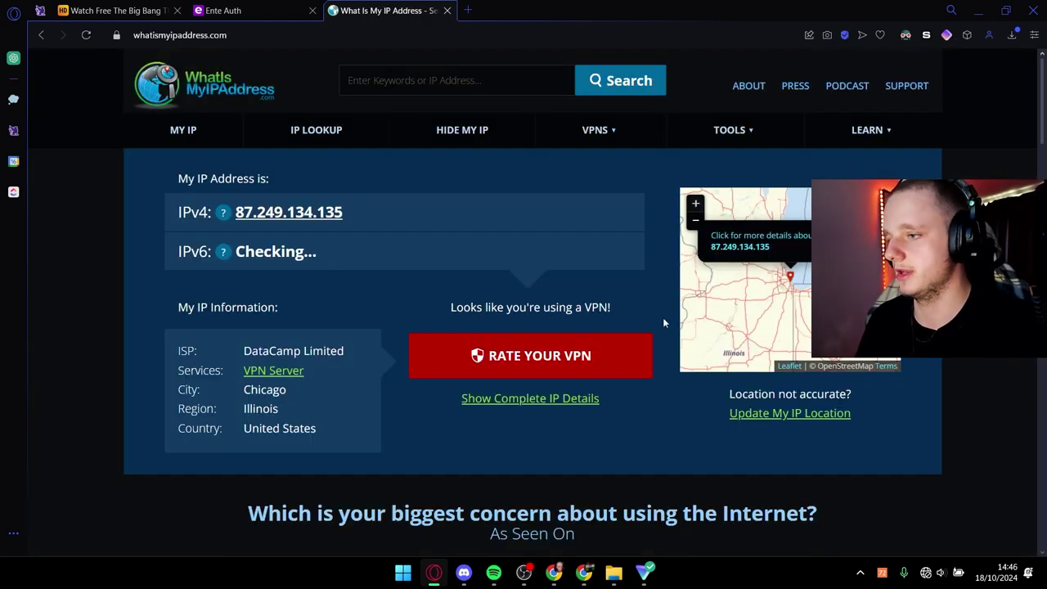
scroll(774, 307, "down", 4)
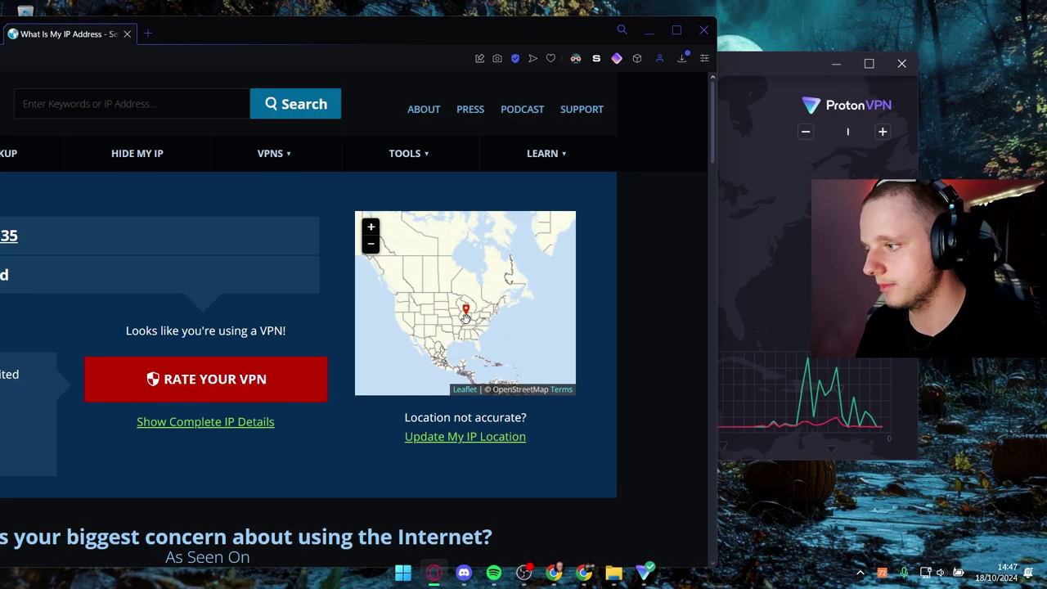
scroll(464, 318, "up", 5)
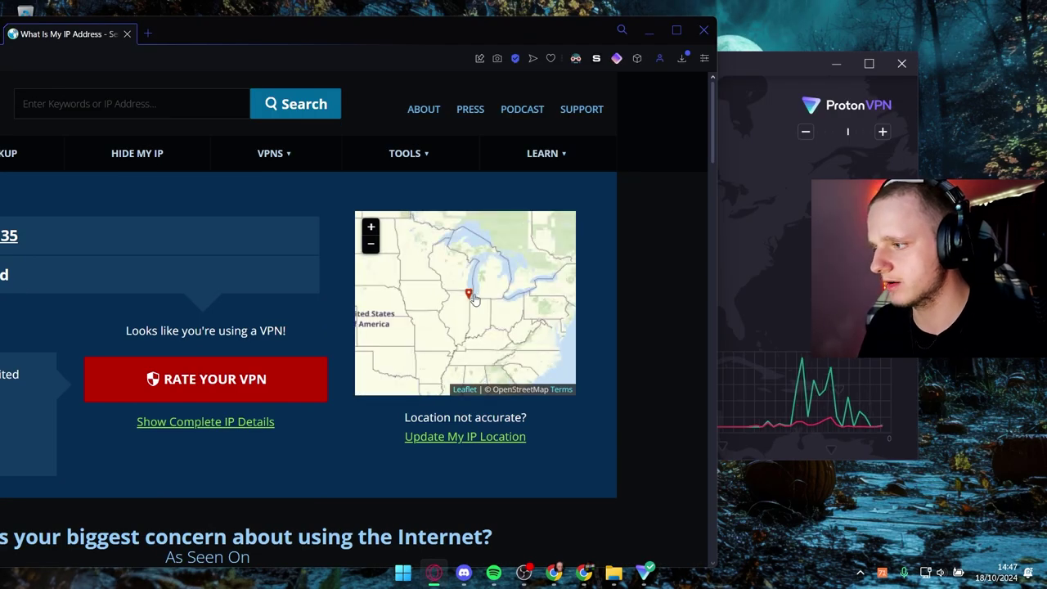
Minimise Opera, zoom the Proton VPN server map in twice, and centre the US server marker
scroll(462, 307, "down", 3)
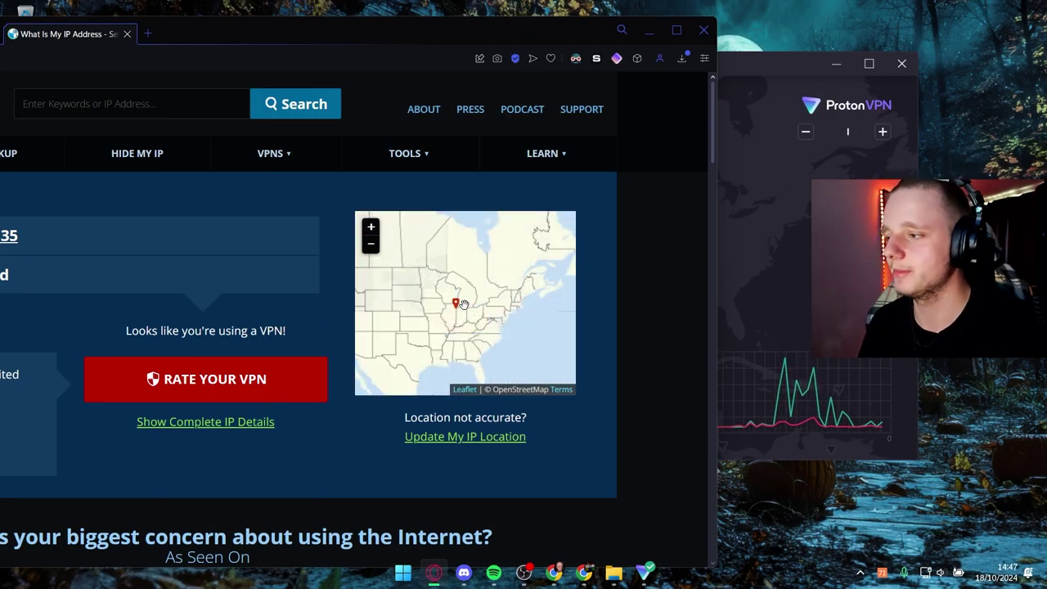
left_click(646, 32)
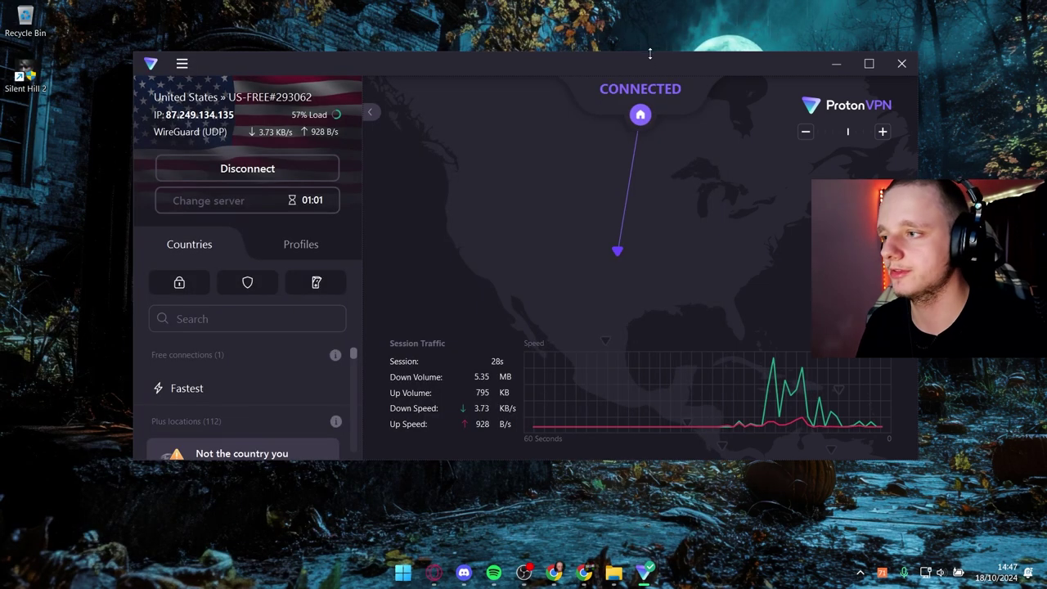
left_click_drag(643, 62, 606, 61)
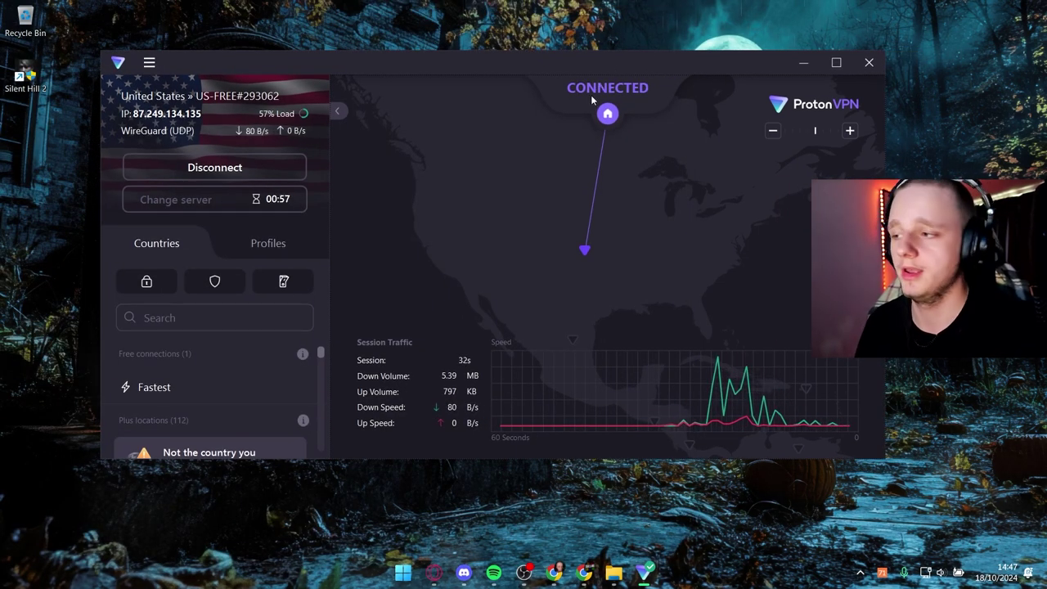
left_click_drag(585, 63, 579, 56)
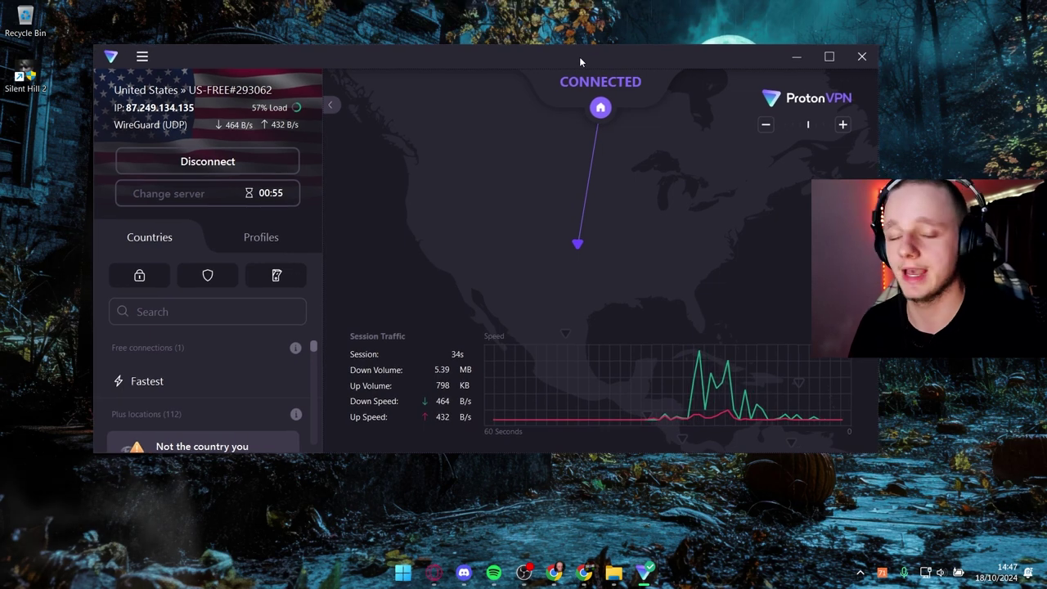
left_click(843, 126)
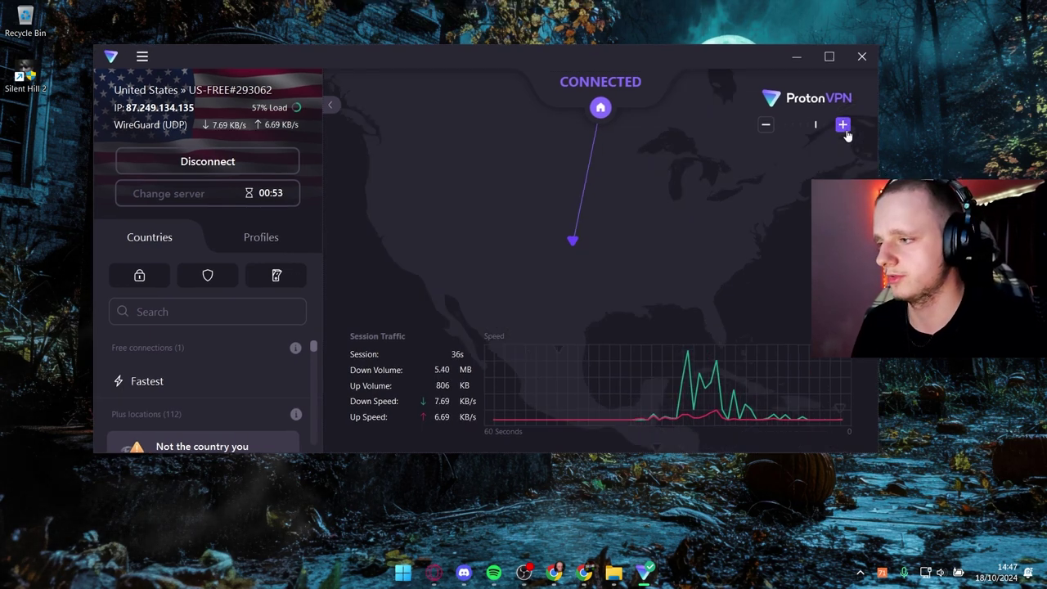
left_click(843, 125)
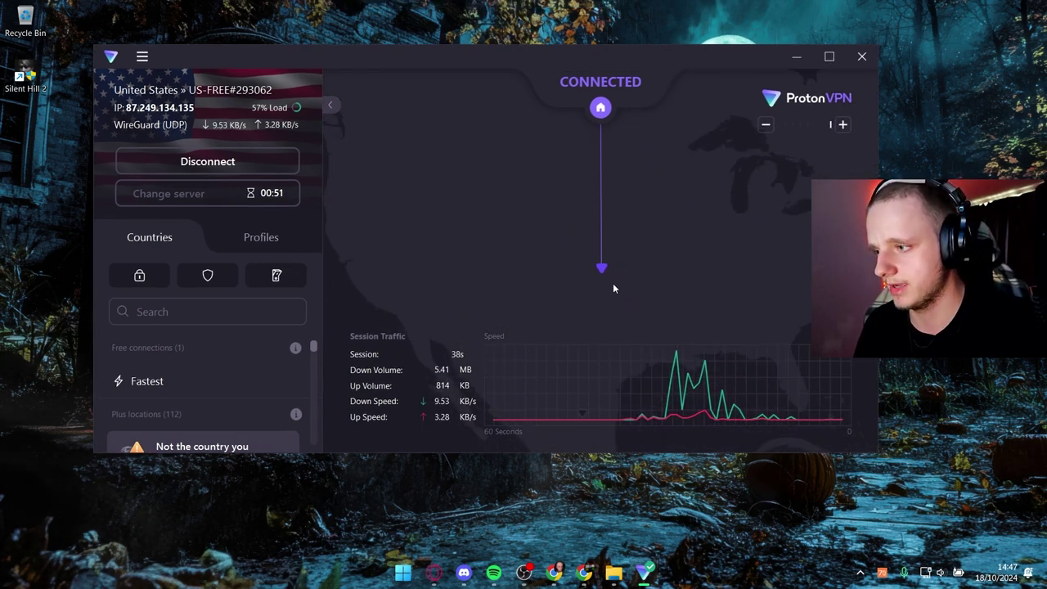
left_click_drag(613, 283, 569, 256)
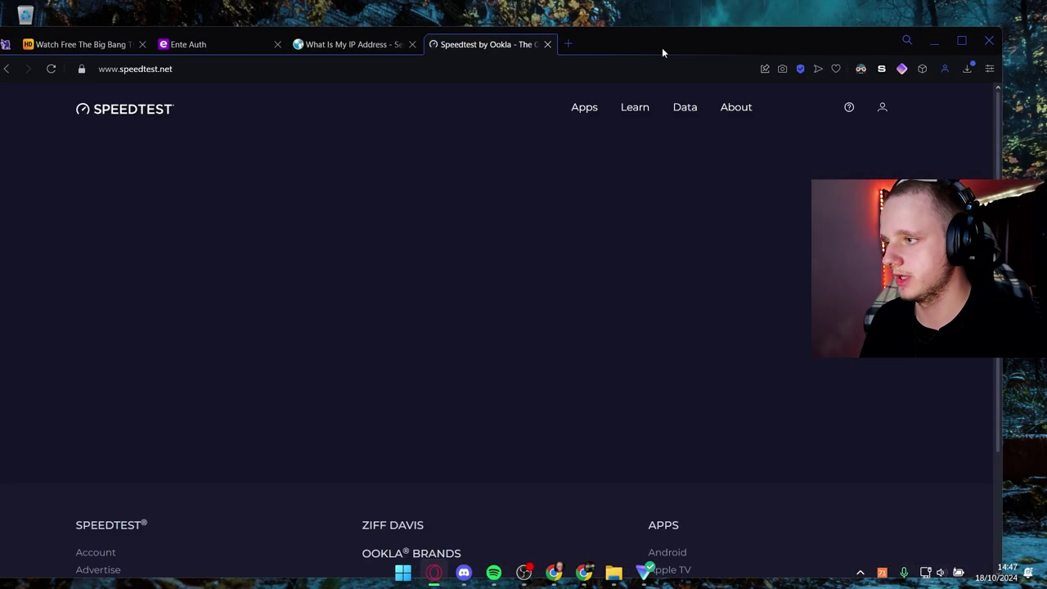
Start the Speedtest over the VPN, reaching about 152 Mbps download with 119 ms ping
left_click_drag(662, 53, 657, 44)
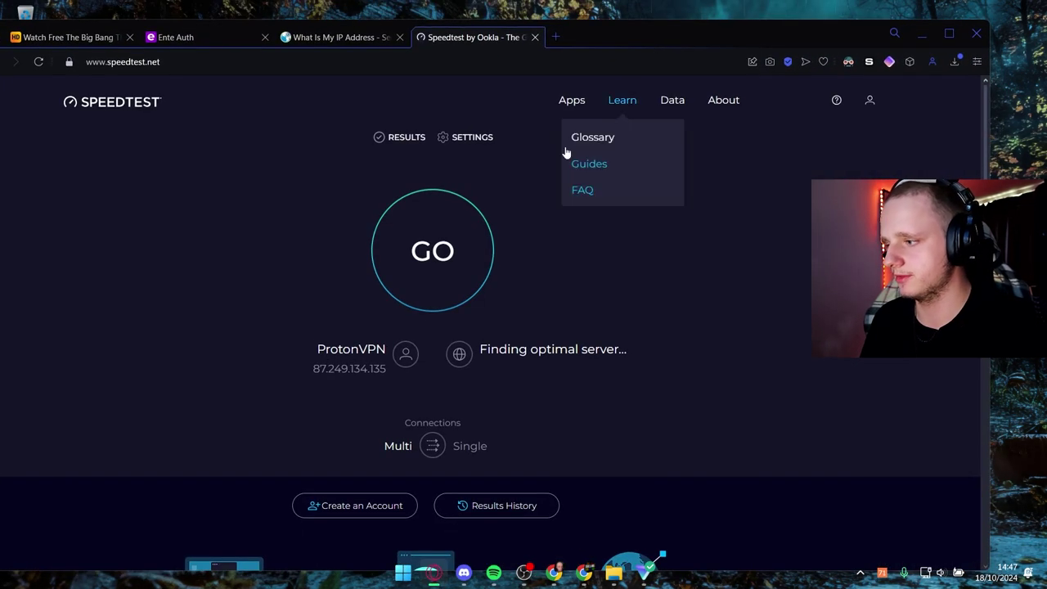
left_click(450, 265)
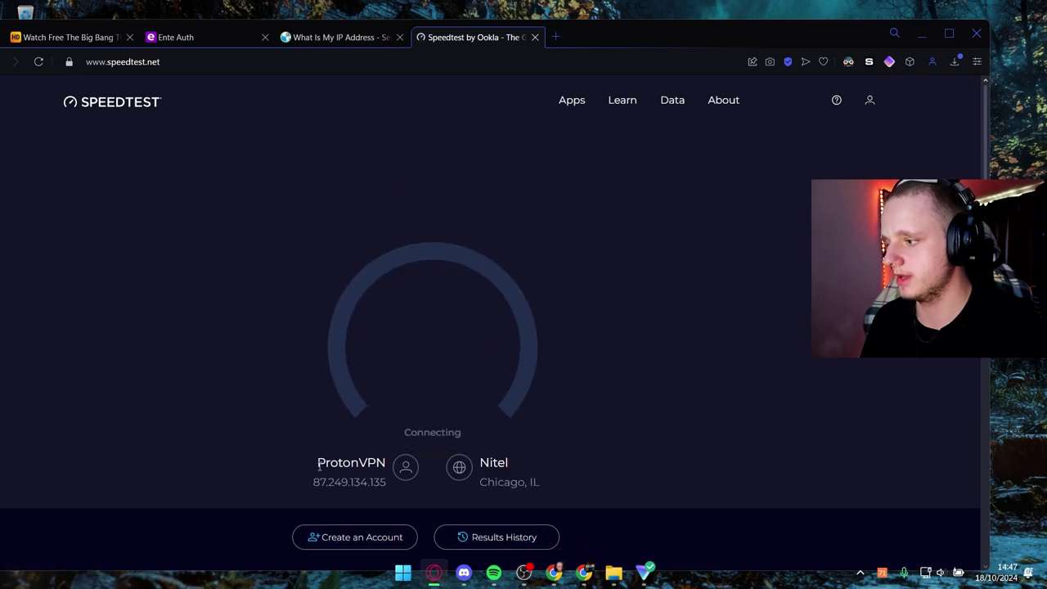
left_click_drag(315, 463, 387, 463)
left_click(642, 334)
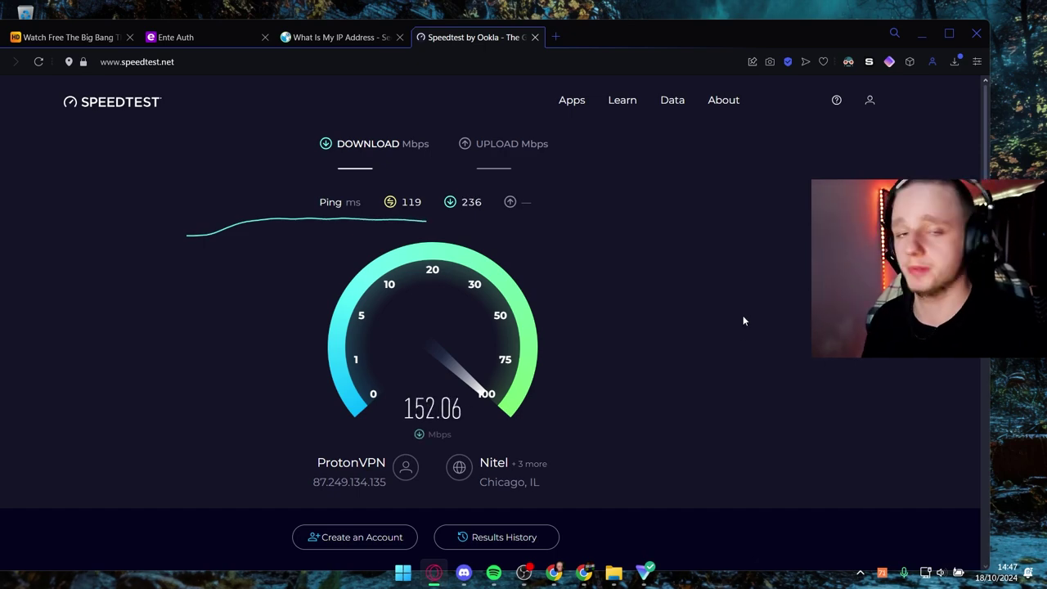
Close Proton VPN to the tray, then reopen its main window from the hidden tray icons
left_click(919, 36)
left_click_drag(674, 49, 655, 50)
left_click(846, 63)
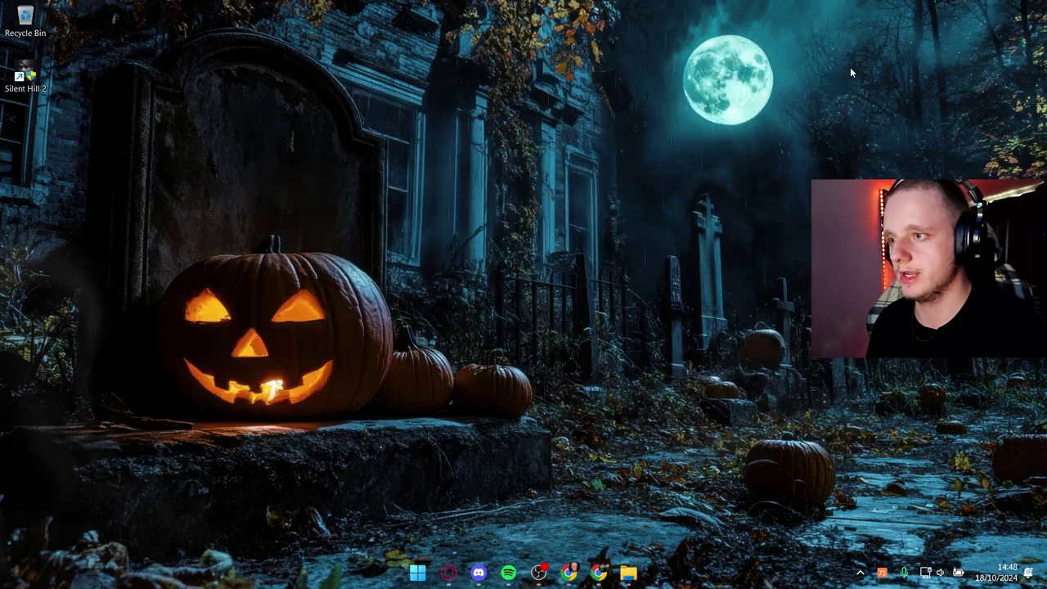
left_click(859, 574)
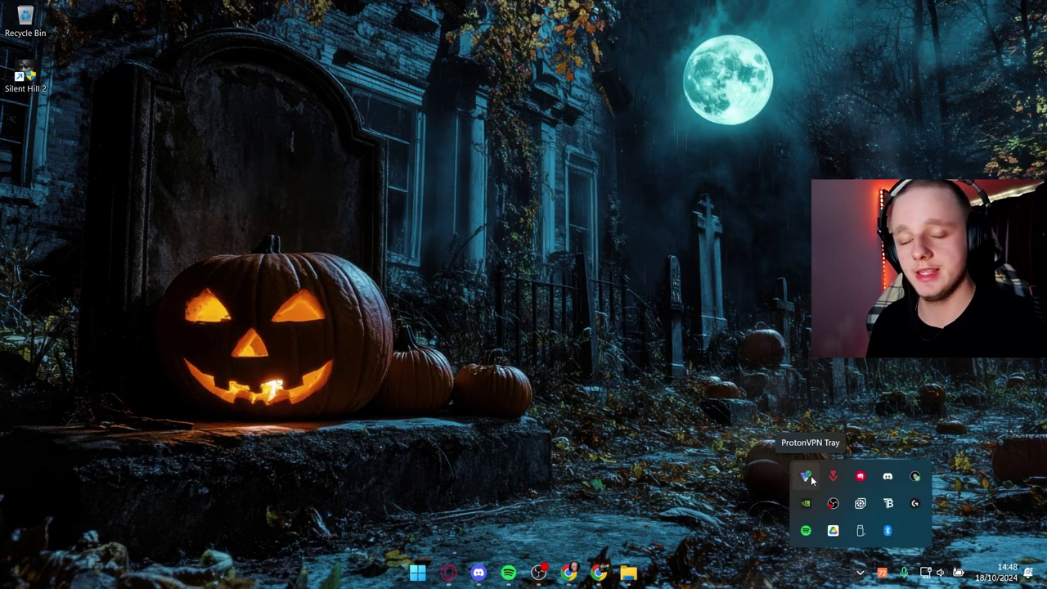
left_click(861, 575)
left_click(860, 575)
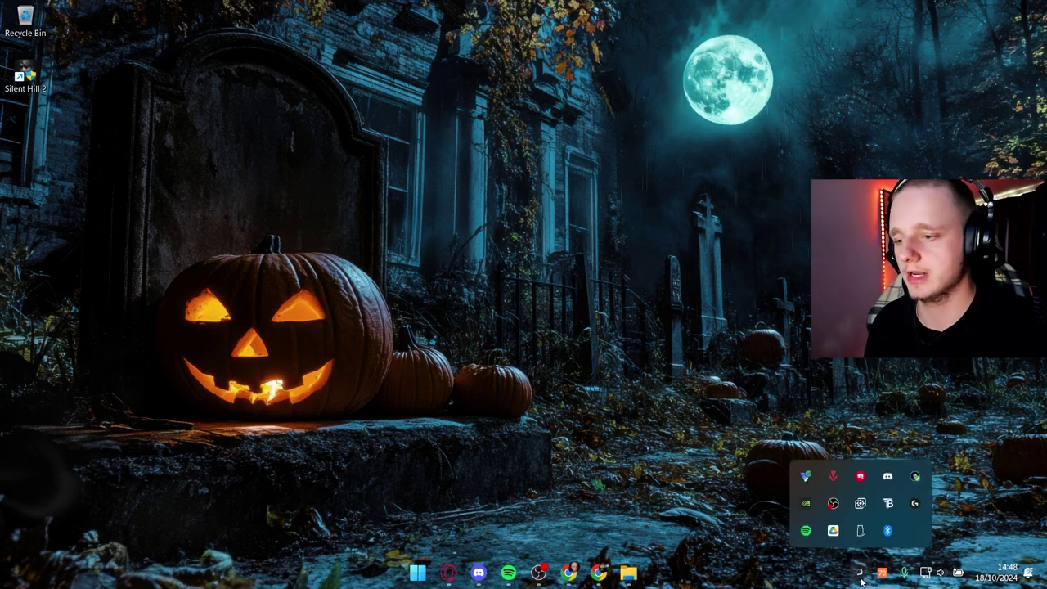
left_click(807, 479)
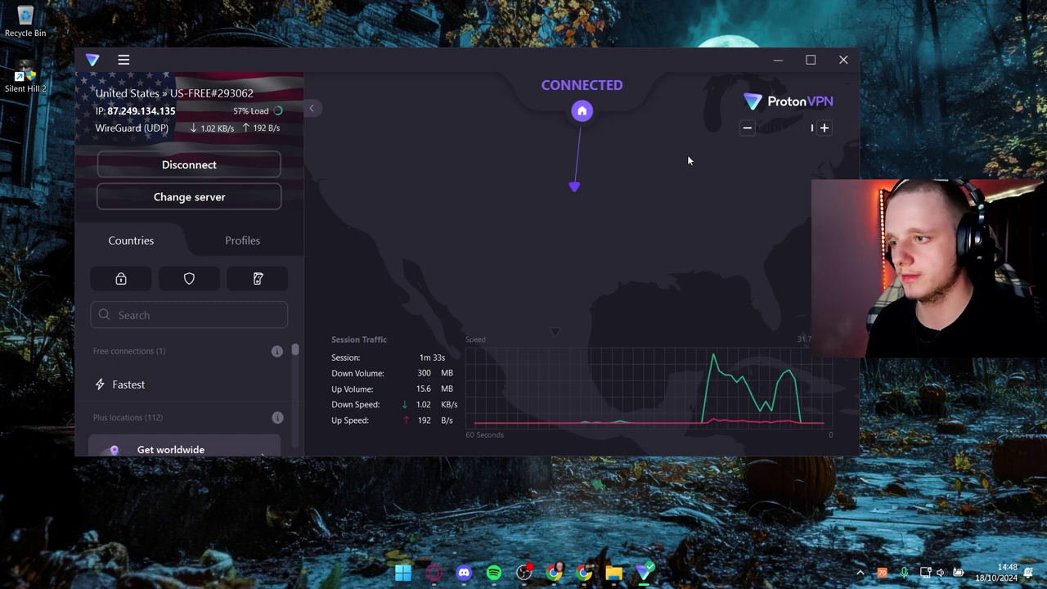
In Settings, turn on Start on boot and set Start Minimized to Systray
left_click(123, 60)
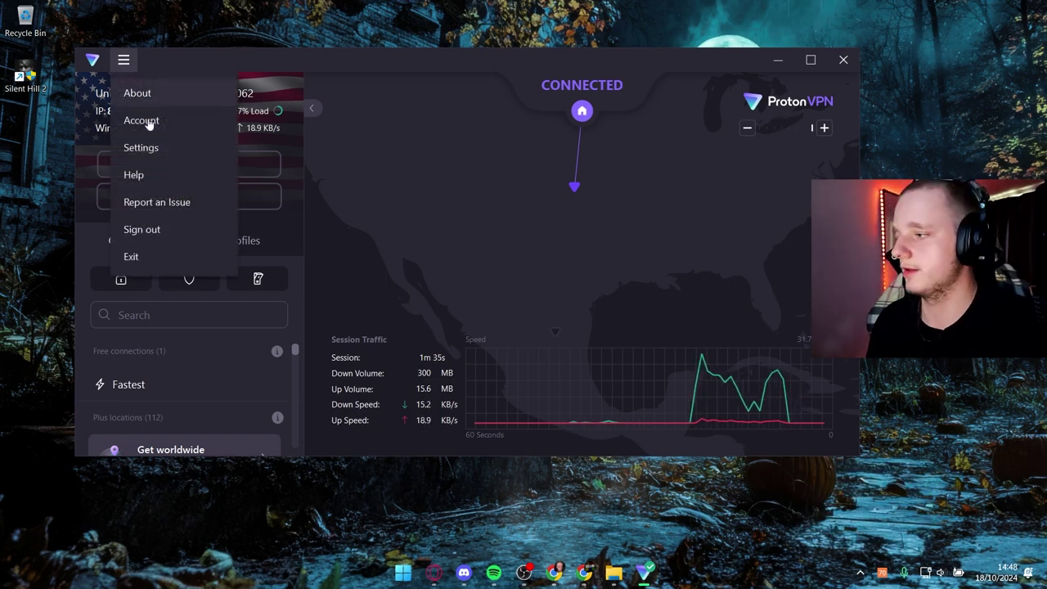
left_click(140, 147)
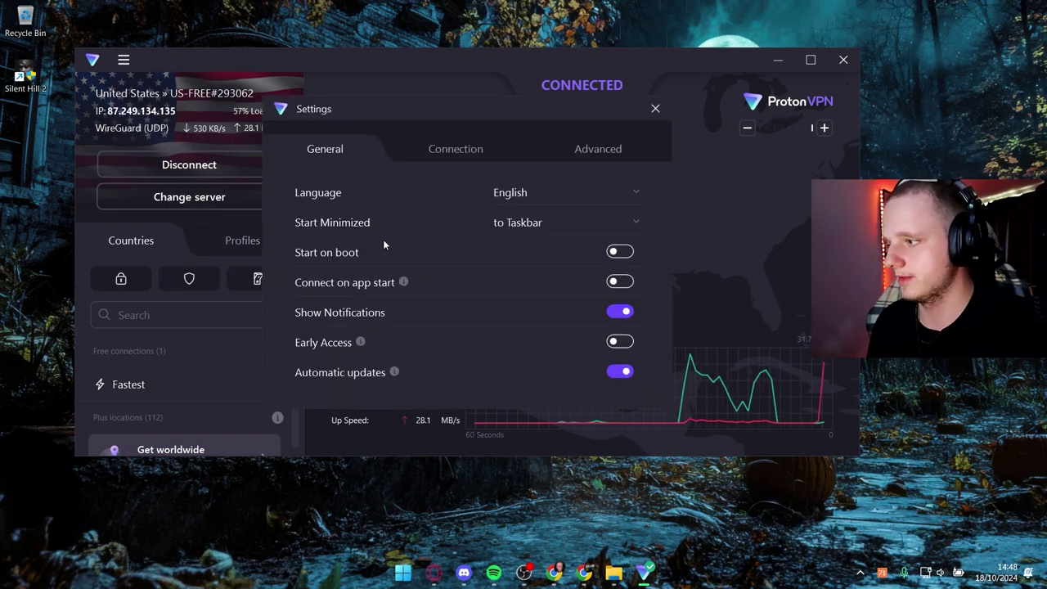
left_click(622, 253)
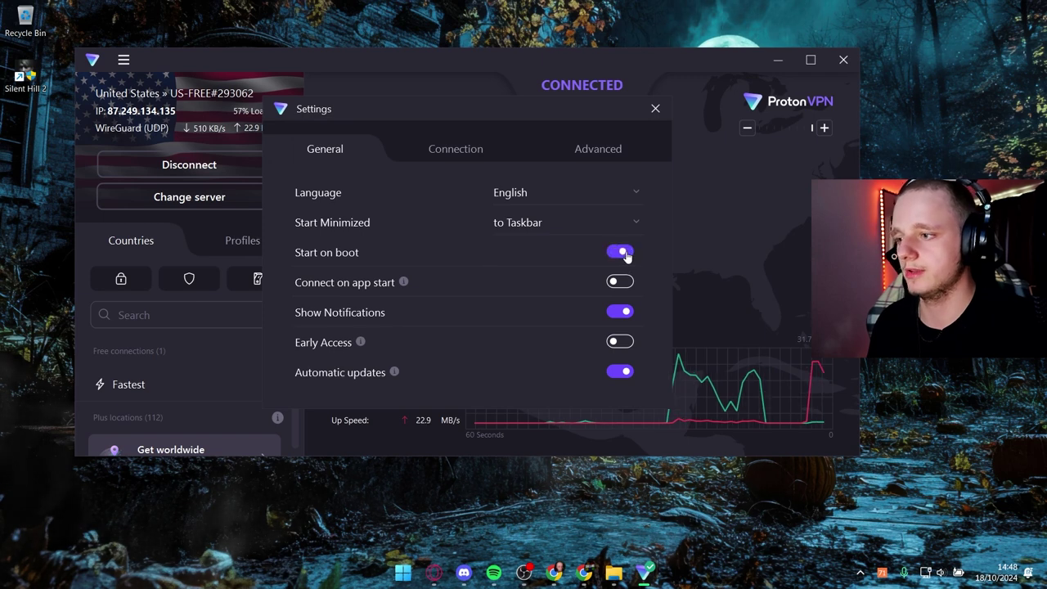
left_click(542, 234)
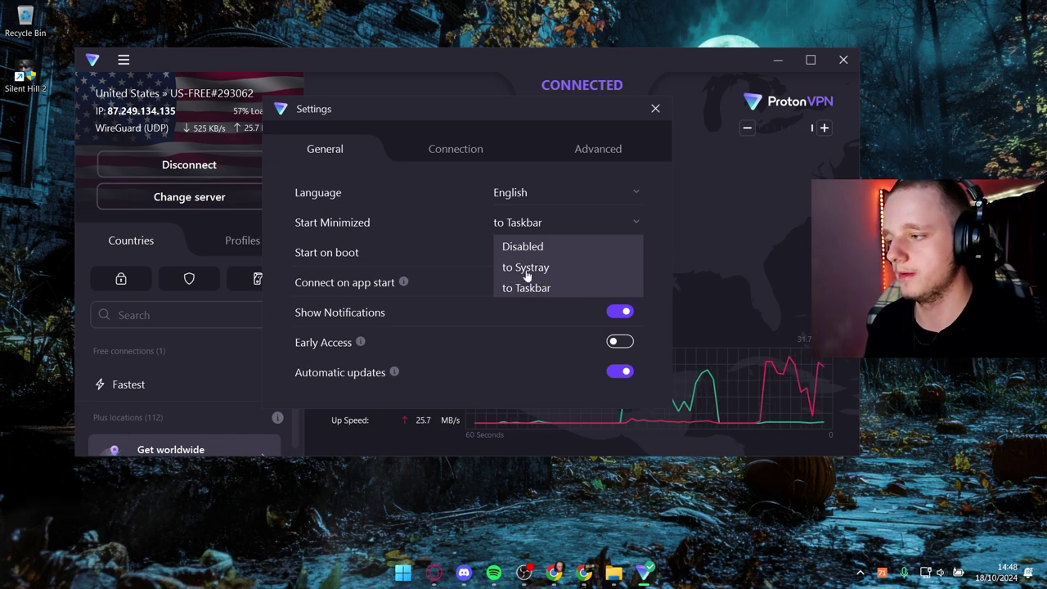
left_click(527, 270)
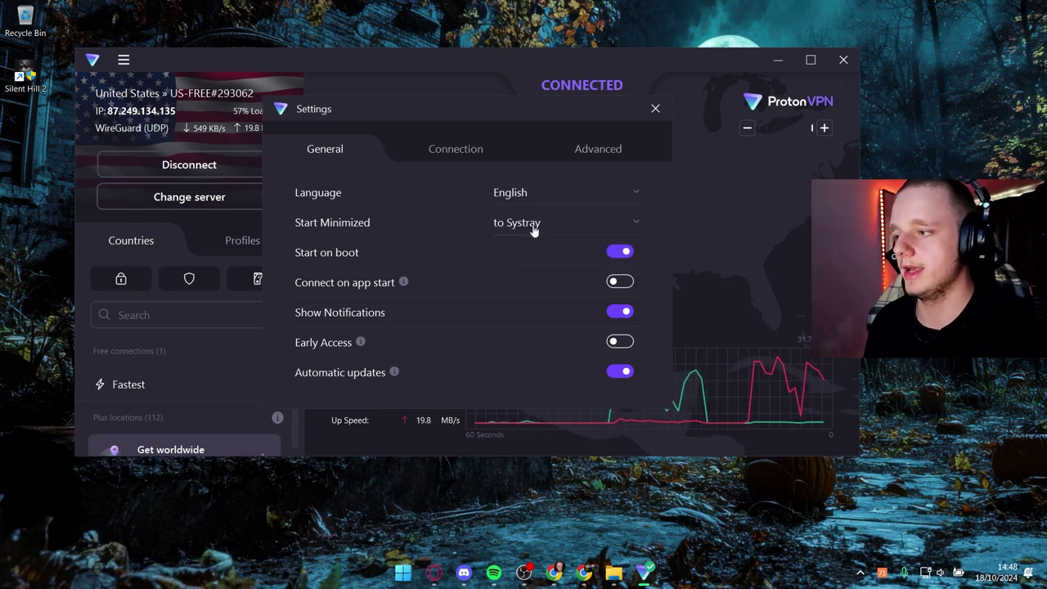
Try Start Minimized as Taskbar, set it back to Systray, and reposition the Settings window
left_click(860, 572)
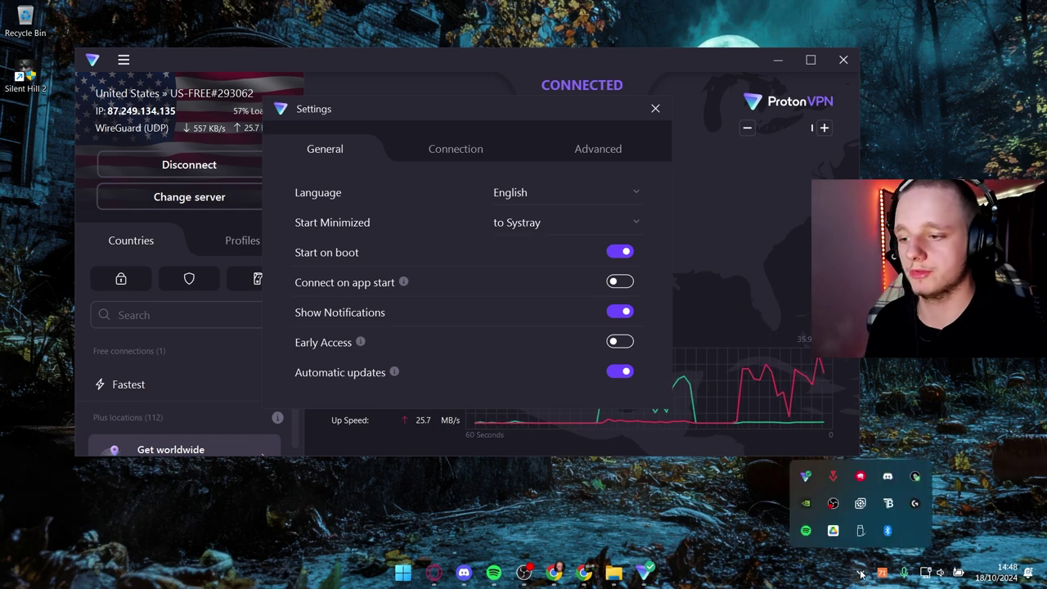
left_click(533, 226)
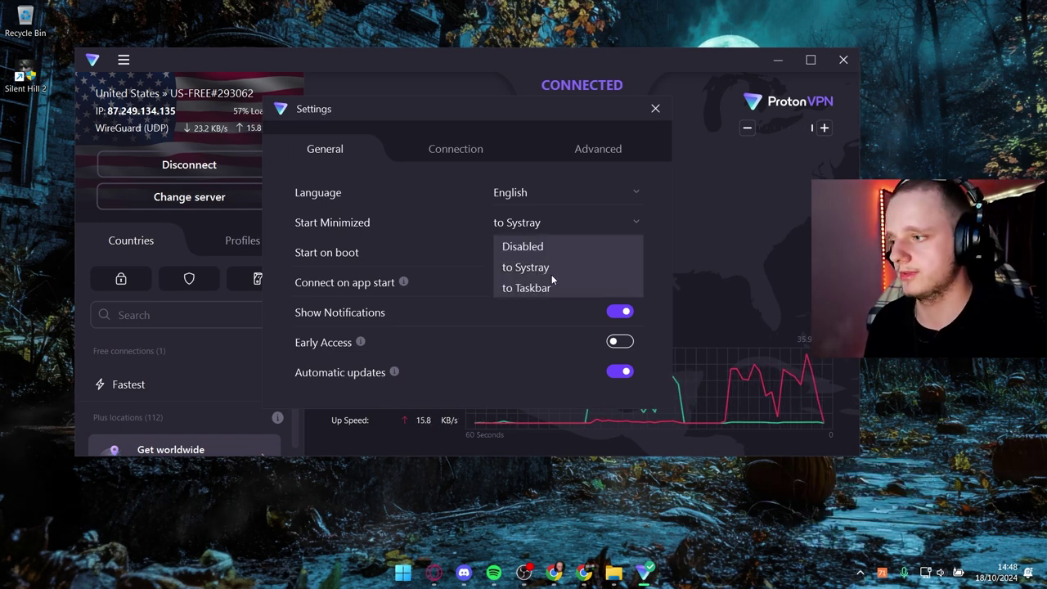
left_click(538, 290)
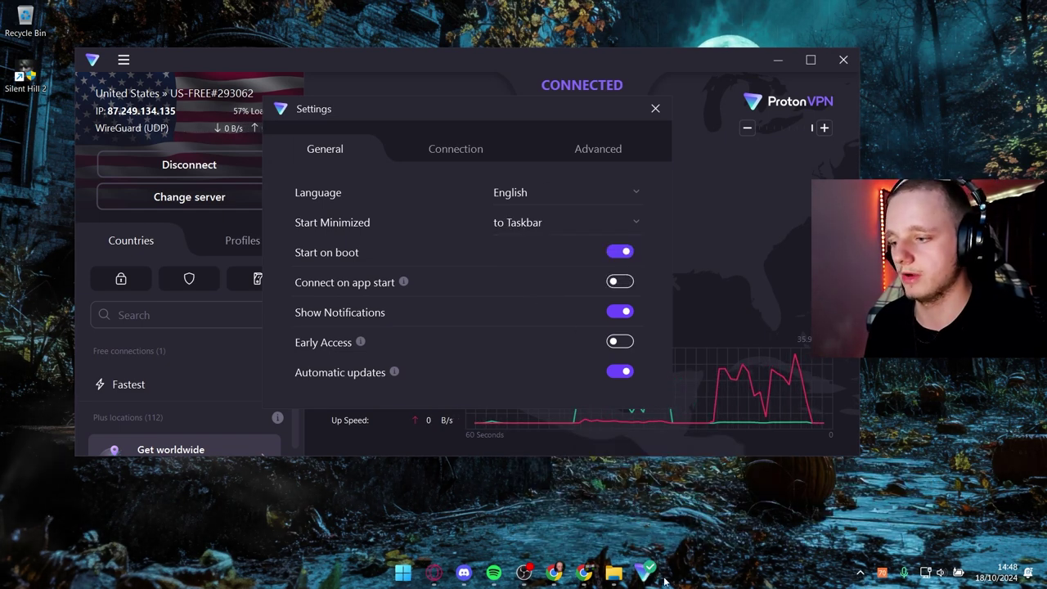
left_click(535, 224)
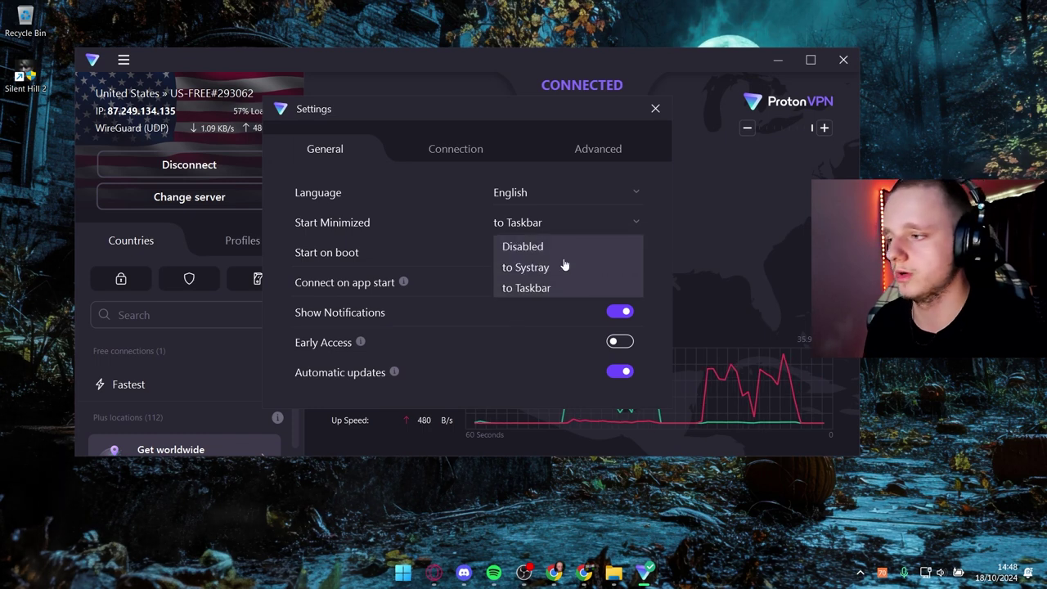
left_click(544, 268)
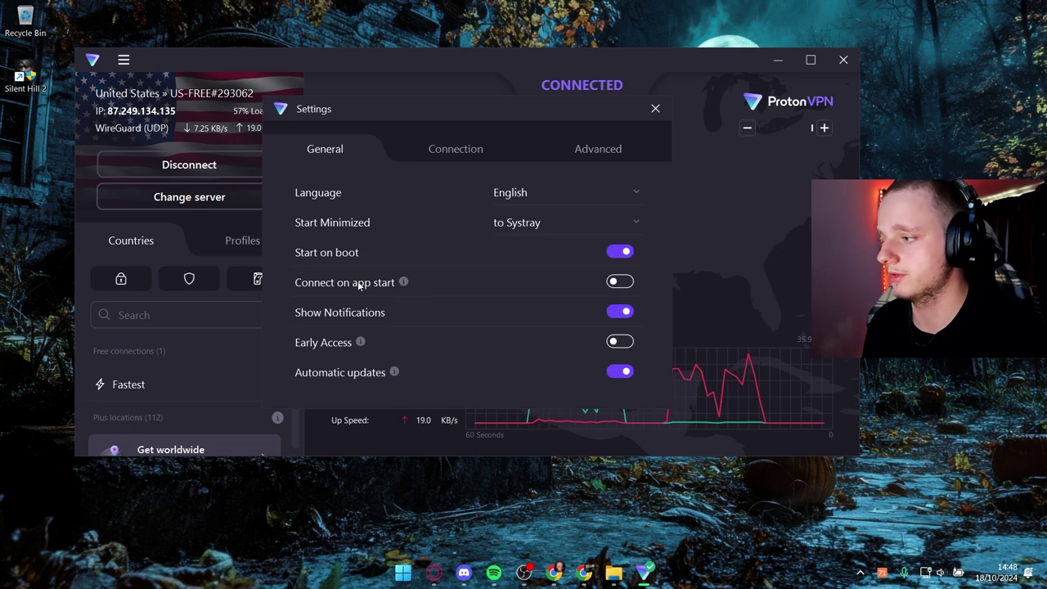
left_click_drag(480, 104, 516, 106)
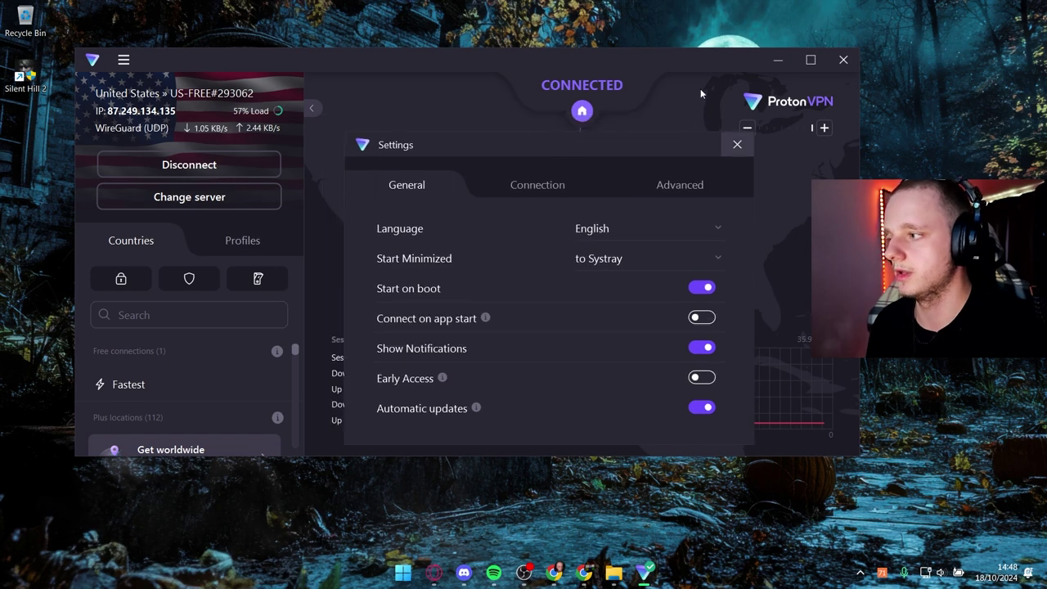
left_click_drag(592, 155, 551, 145)
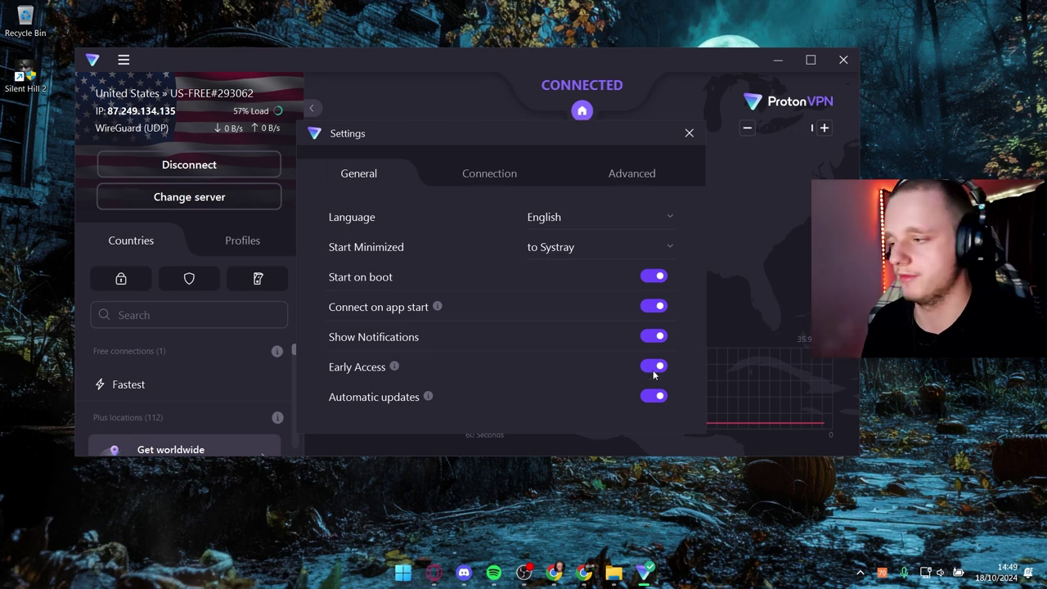
Check the VPN protocol list, leave it on Smart (suggested), view Advanced settings, and close Settings
left_click(539, 186)
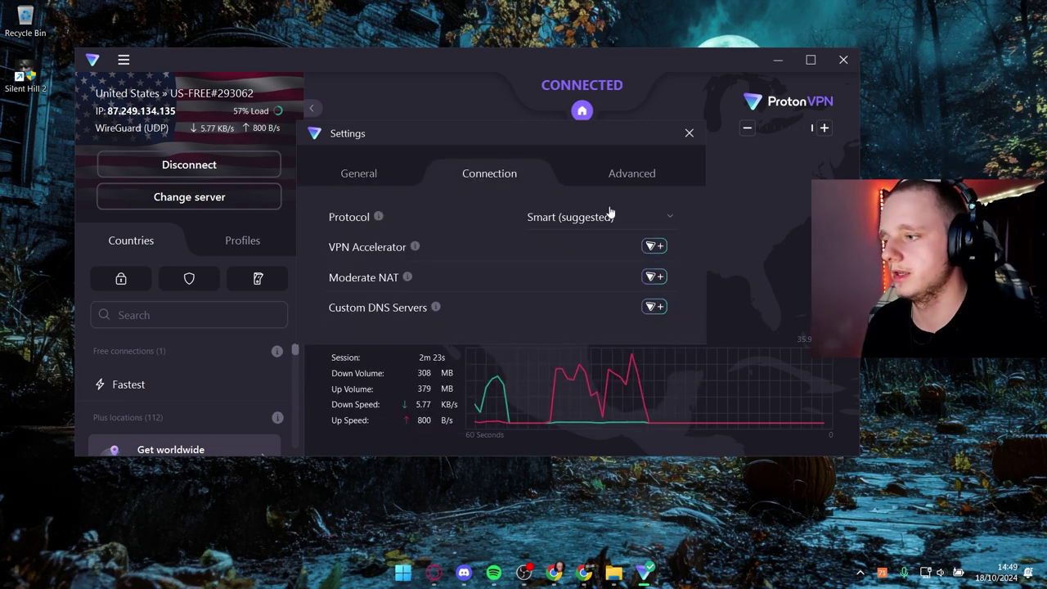
left_click(589, 217)
left_click(448, 212)
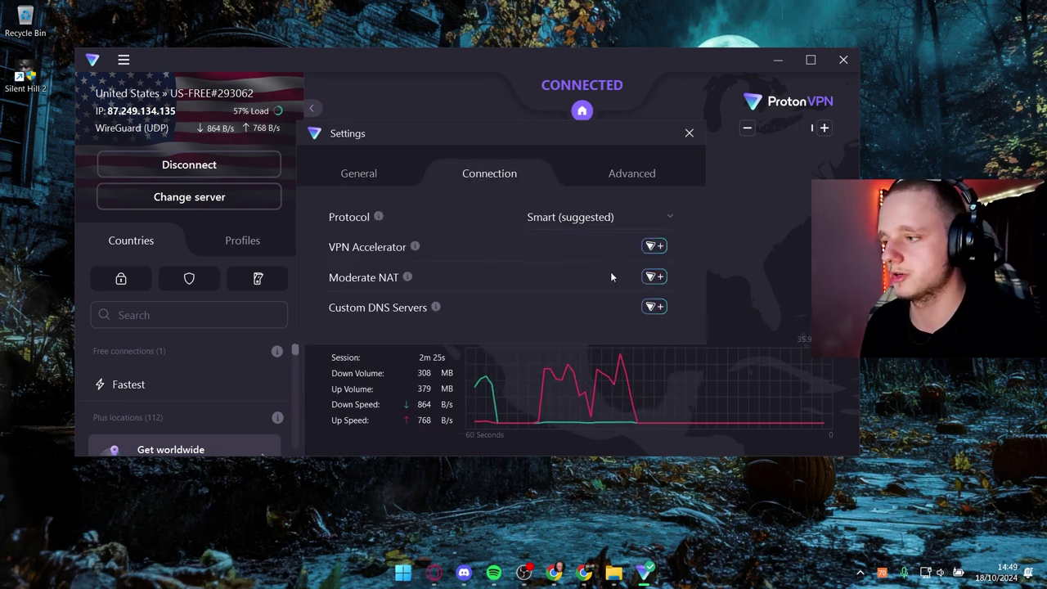
left_click(558, 214)
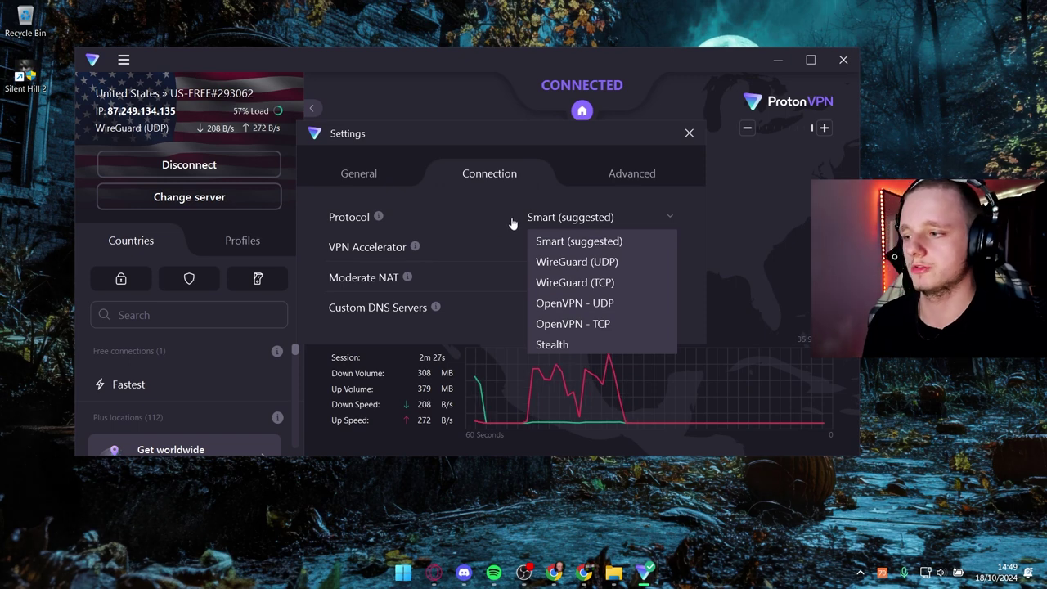
left_click(485, 215)
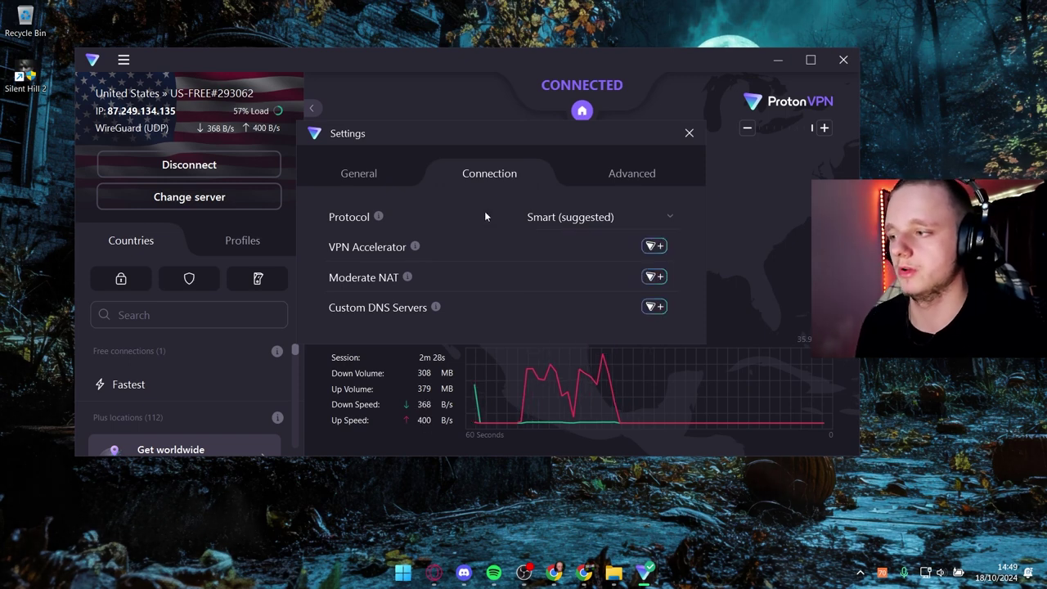
left_click(658, 171)
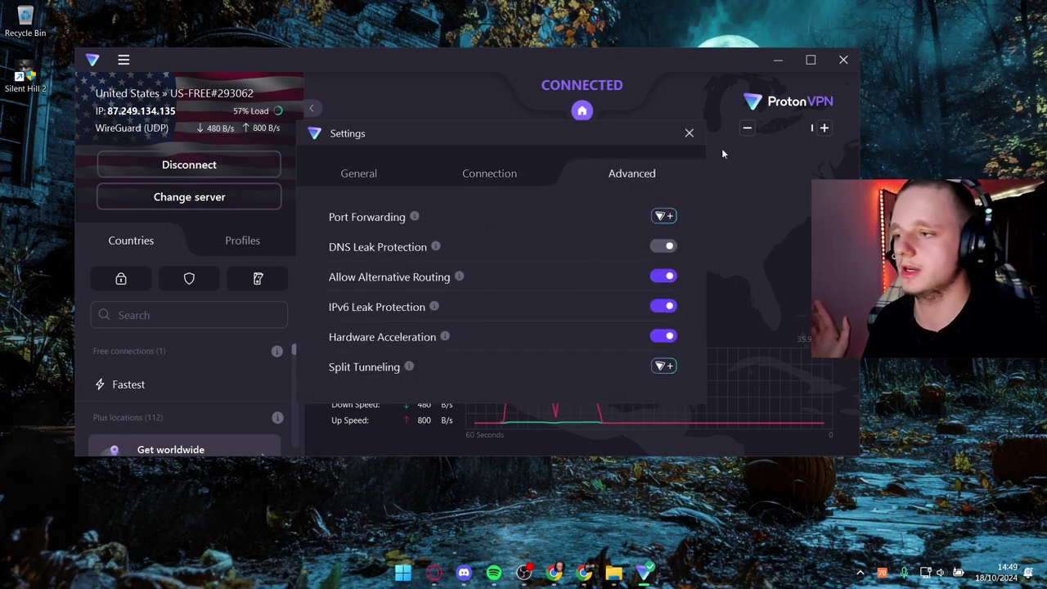
left_click(689, 132)
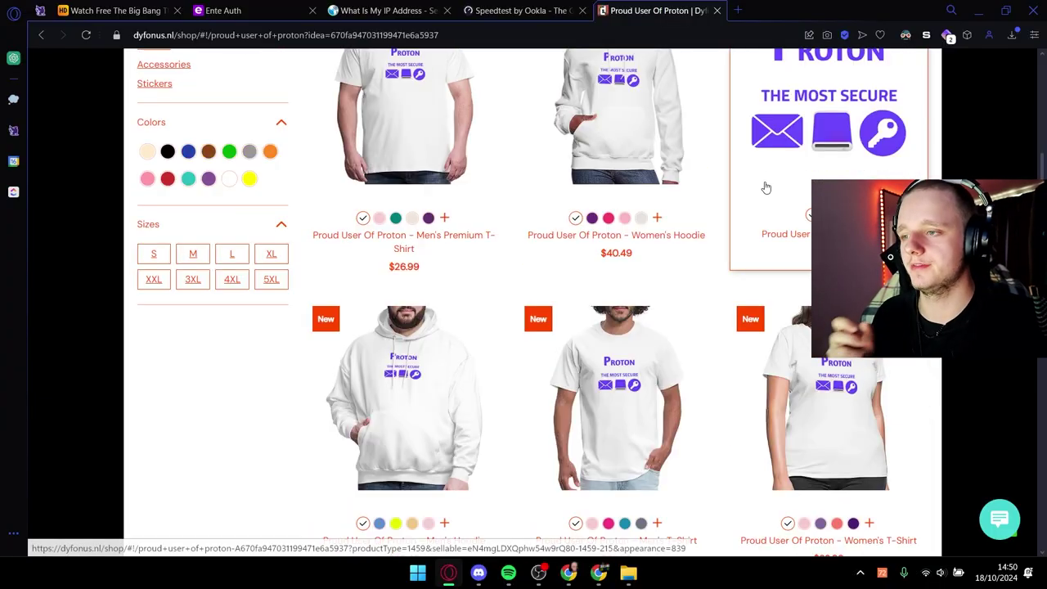
scroll(727, 169, "up", 1)
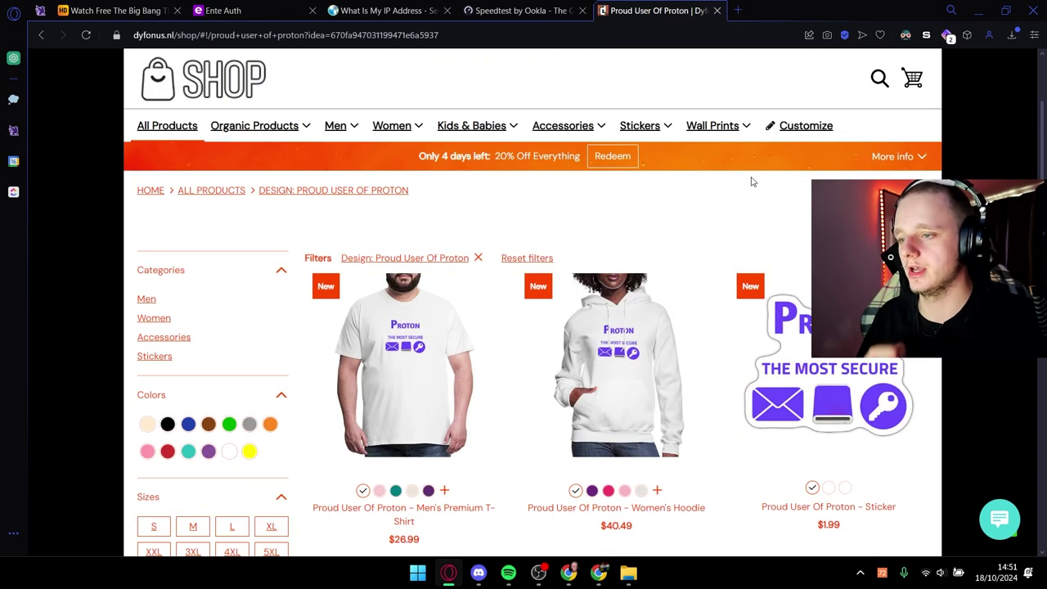
scroll(753, 182, "down", 2)
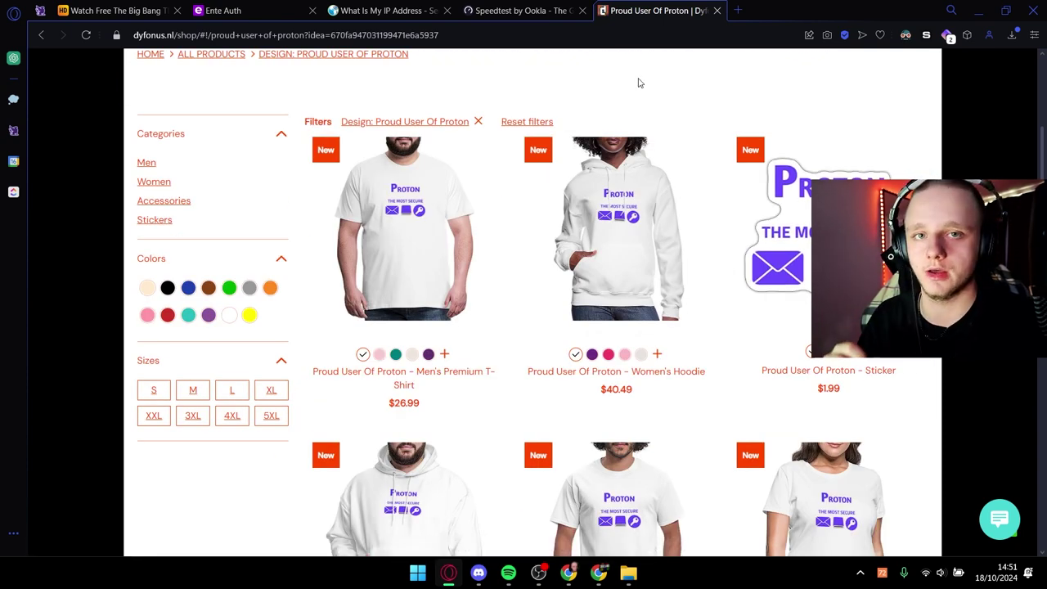
scroll(647, 106, "up", 3)
scroll(654, 143, "down", 3)
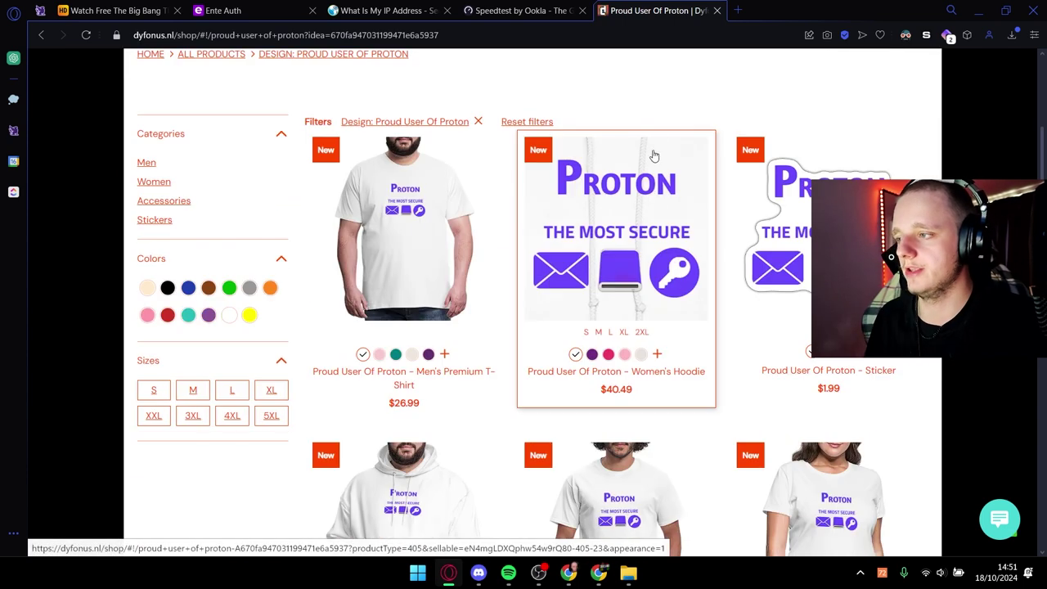
scroll(715, 102, "down", 3)
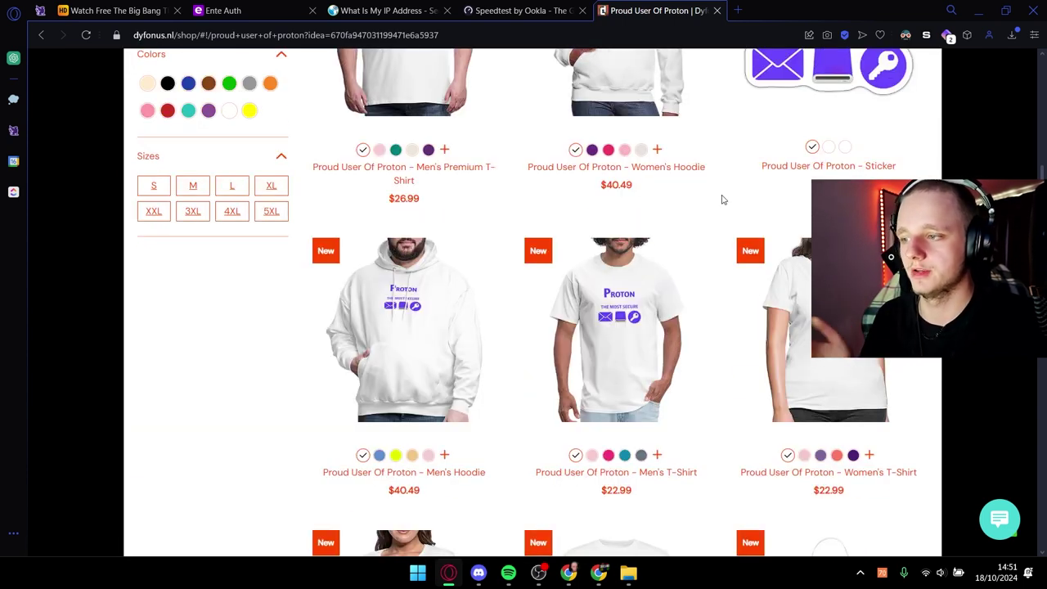
scroll(722, 200, "down", 1)
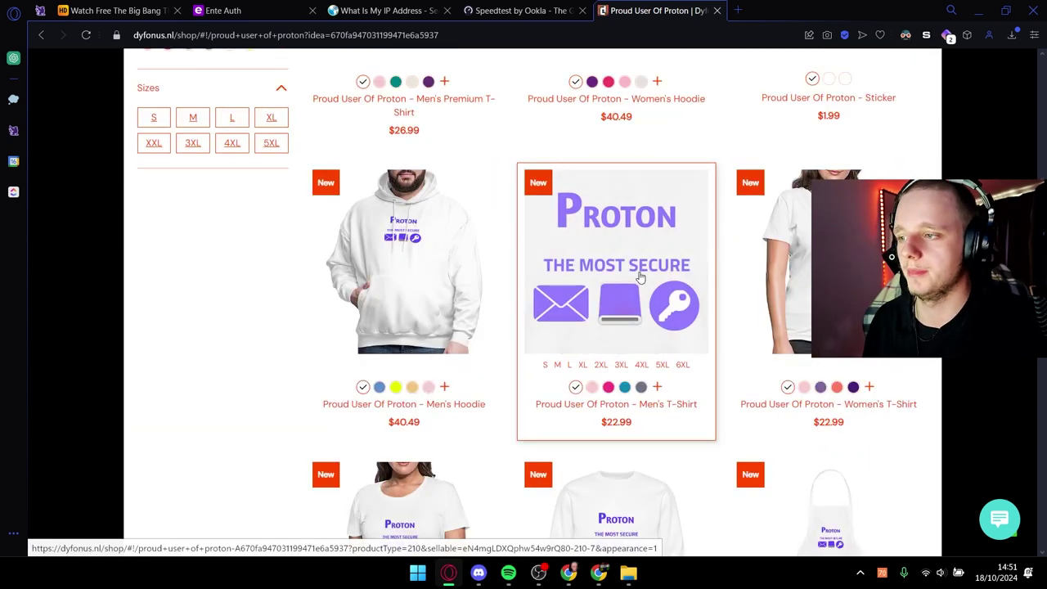